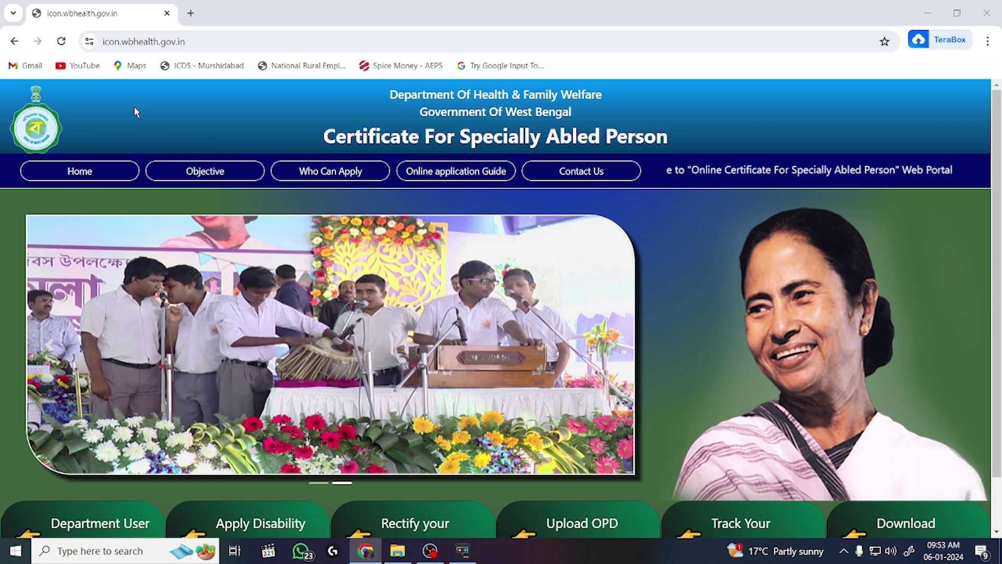
# In a new Chrome tab, search Google for icon.wbhealth and open the disability certificate portal
pyautogui.click(191, 13)
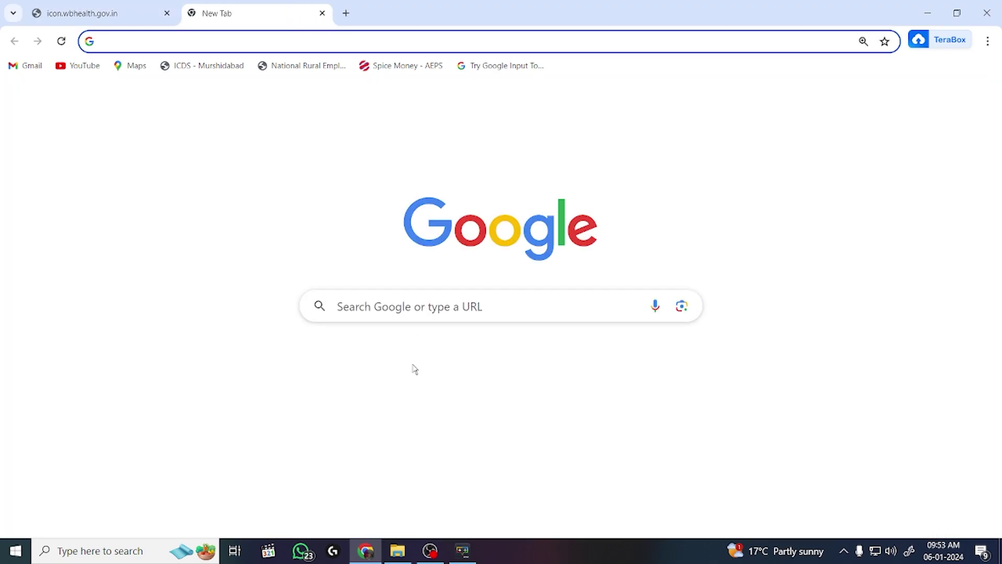
pyautogui.click(403, 305)
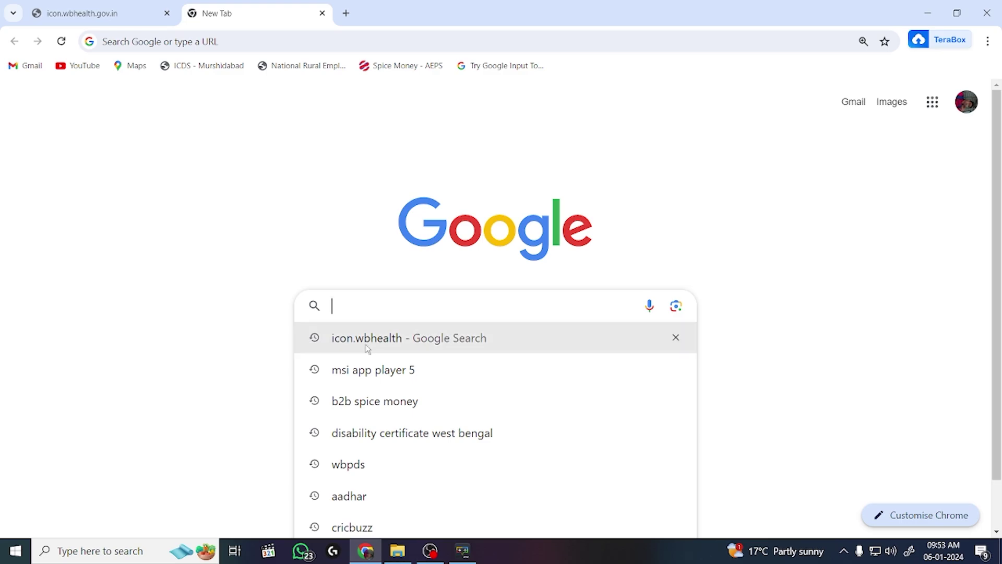
pyautogui.click(368, 338)
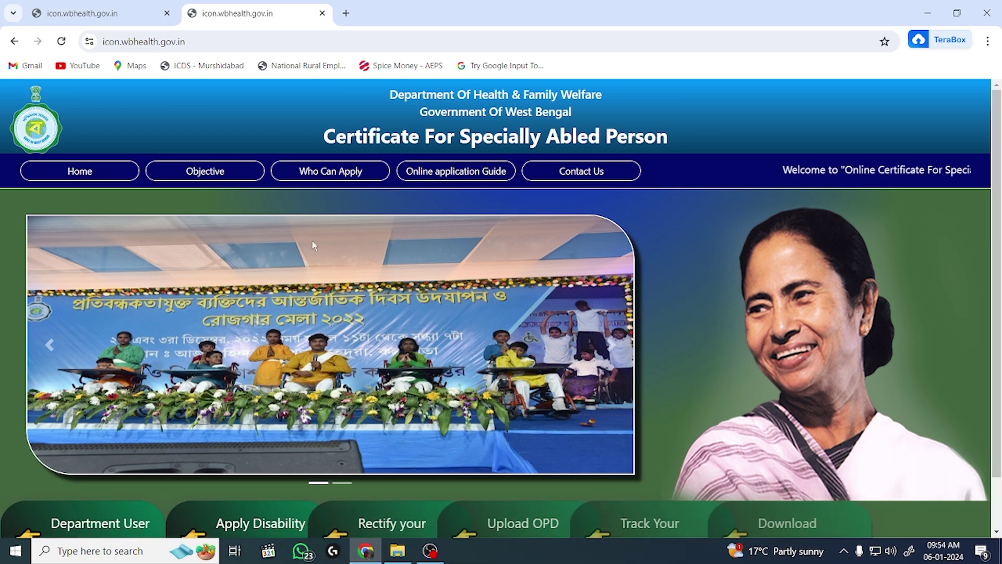
# Close the MSI App Player splash and scroll through the portal's home page services
pyautogui.scroll(-1, 319, 238)
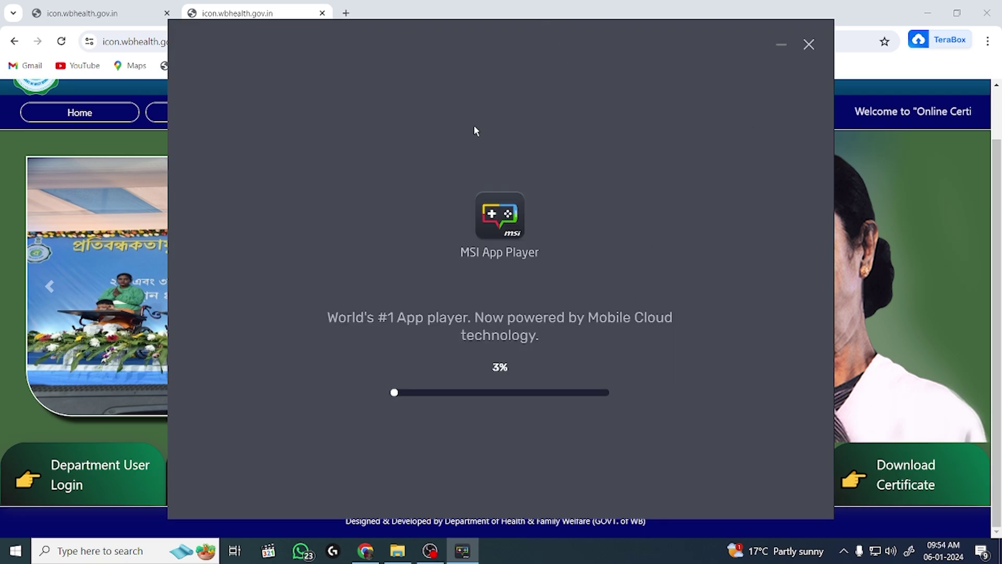
pyautogui.moveTo(538, 34); pyautogui.dragTo(393, 199)
pyautogui.click(641, 221)
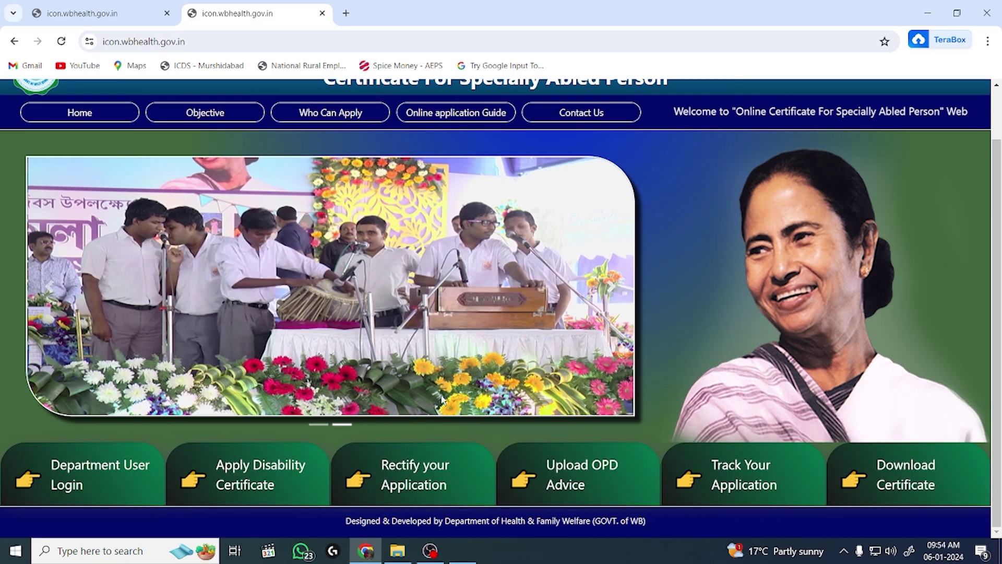
pyautogui.scroll(1, 177, 302)
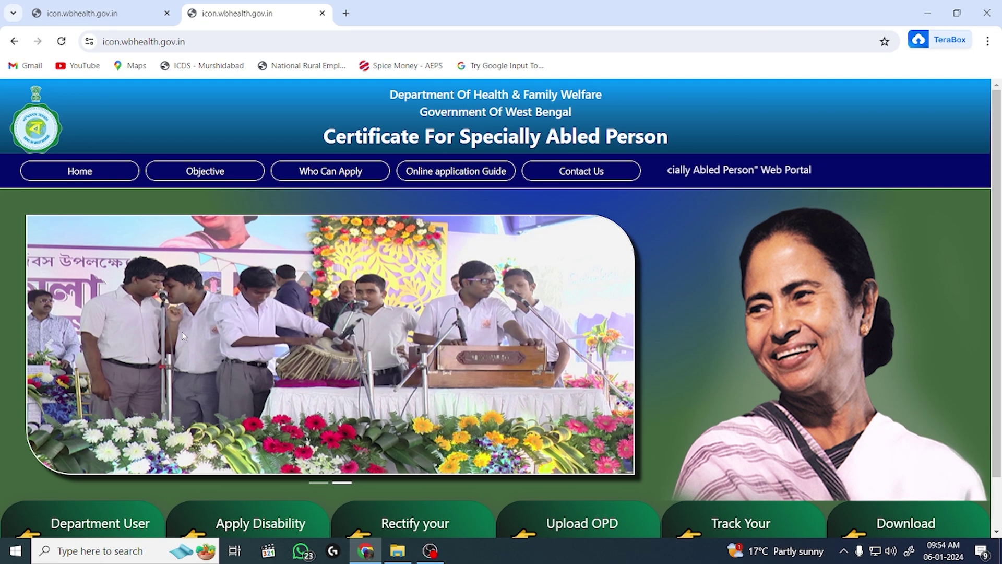
pyautogui.scroll(-1, 133, 320)
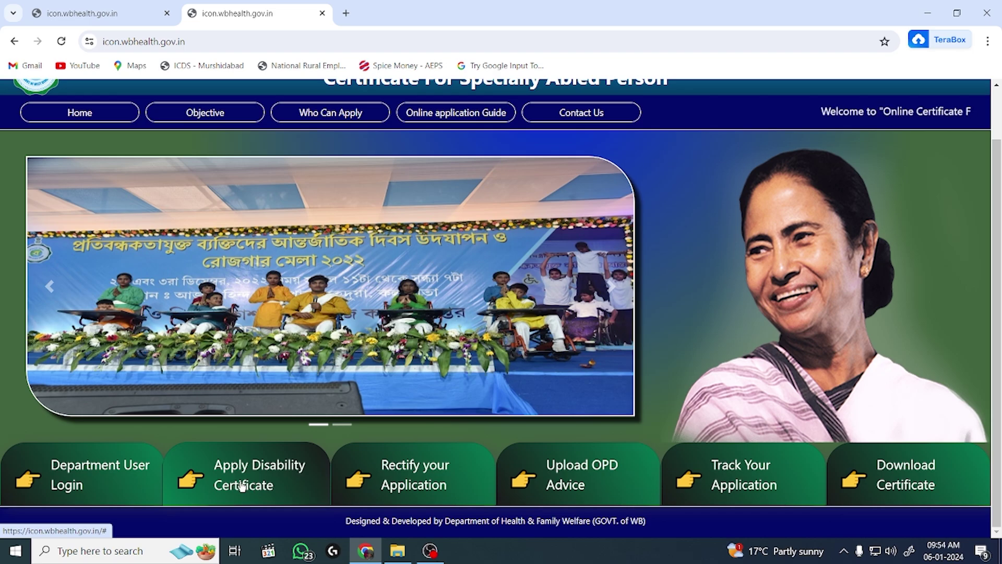
# Start a new disability certificate application and request an OTP for the pasted mobile number
pyautogui.click(243, 485)
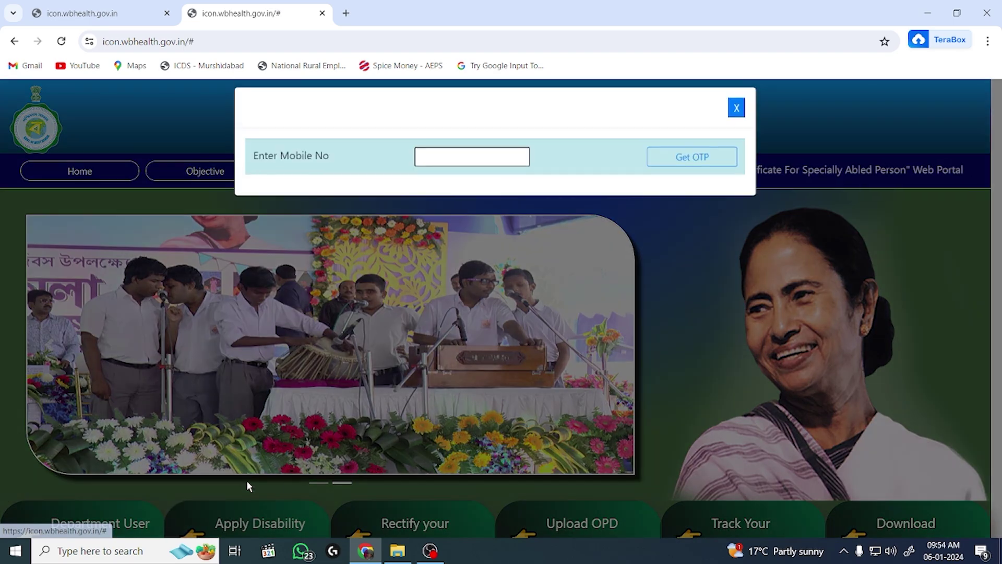
pyautogui.click(434, 174)
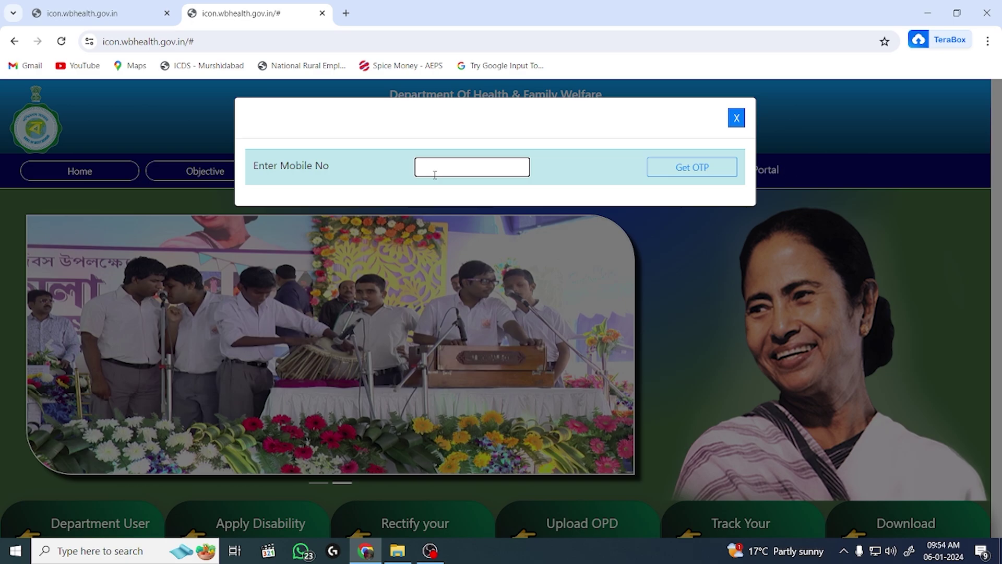
pyautogui.hotkey('ctrl', 'v')
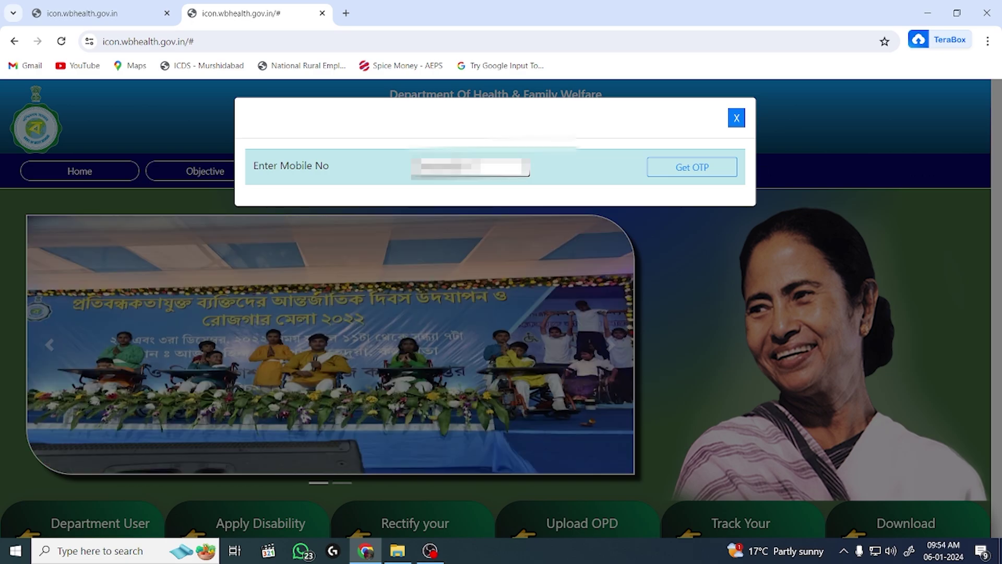
pyautogui.click(714, 166)
# Enter the received OTP and submit it to verify the mobile number
pyautogui.click(450, 211)
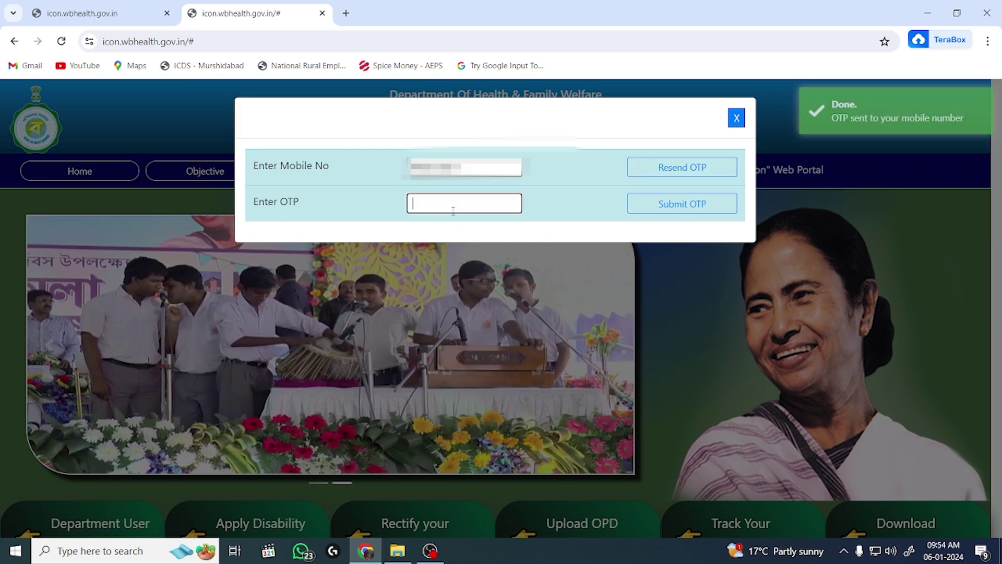
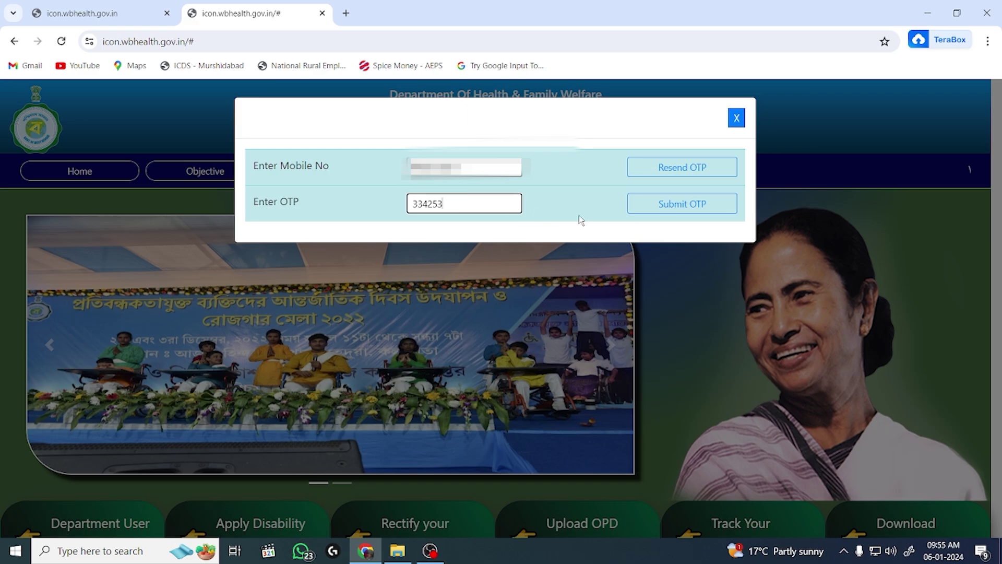
pyautogui.click(677, 205)
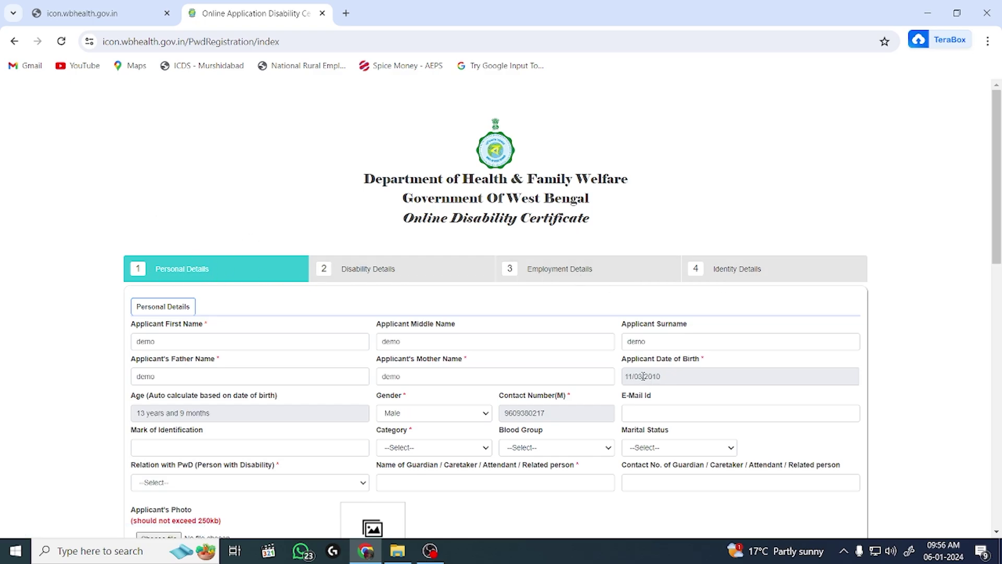
# Review the prefilled applicant, father and mother names and the auto-calculated age of 13 years 9 months
pyautogui.scroll(-3, 580, 365)
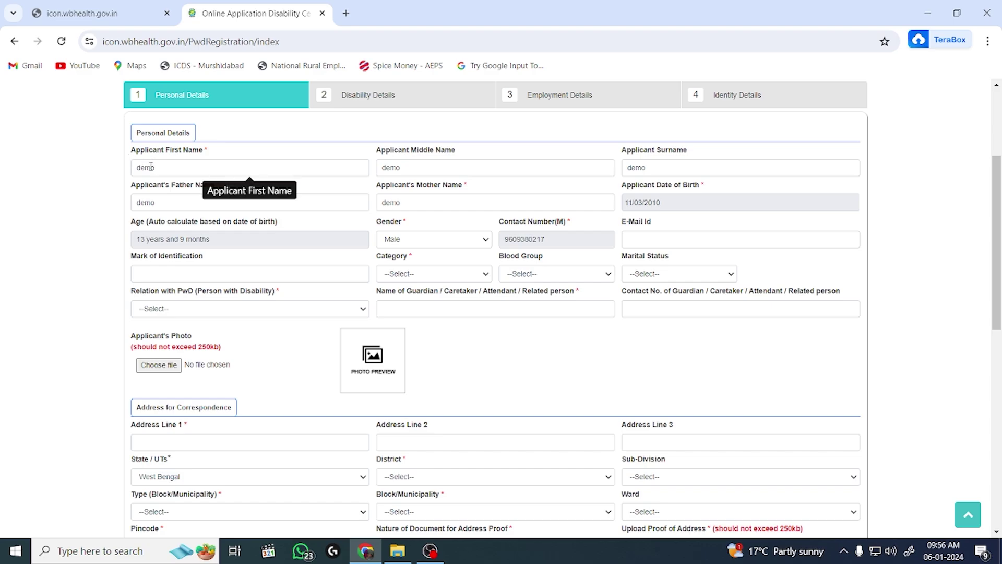
pyautogui.click(461, 168)
pyautogui.click(162, 166)
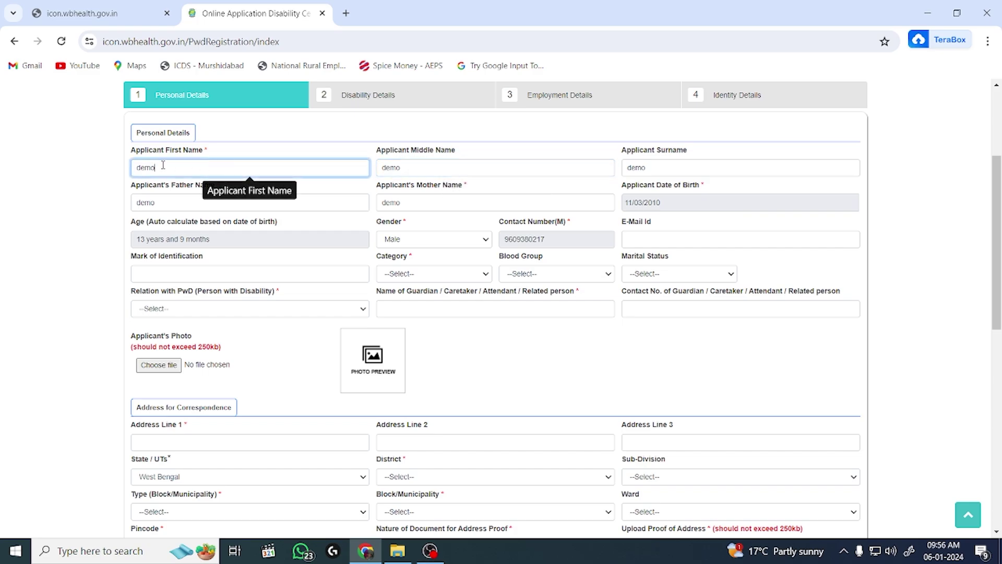
pyautogui.click(173, 241)
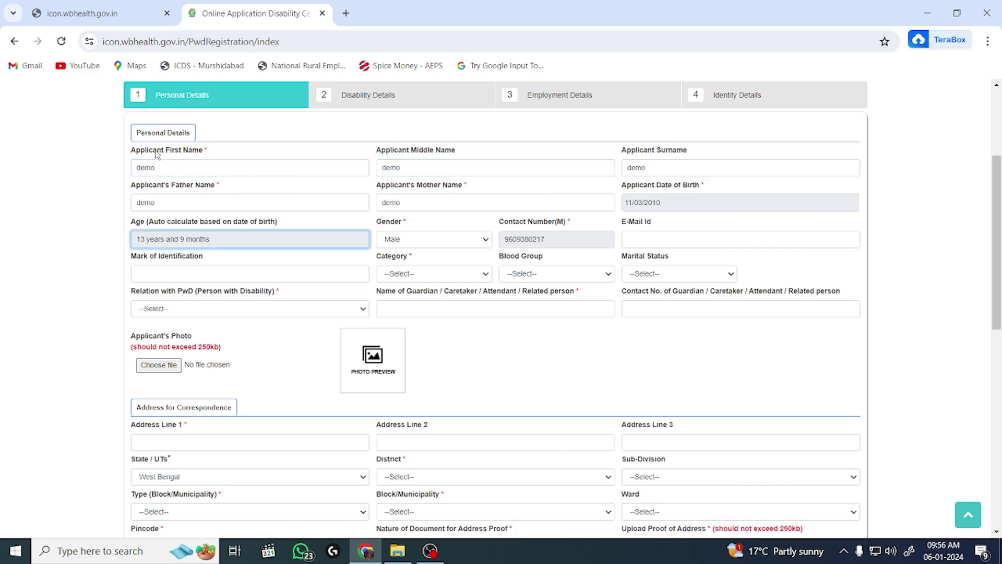
pyautogui.moveTo(130, 155); pyautogui.dragTo(264, 156)
pyautogui.moveTo(364, 153); pyautogui.dragTo(472, 152)
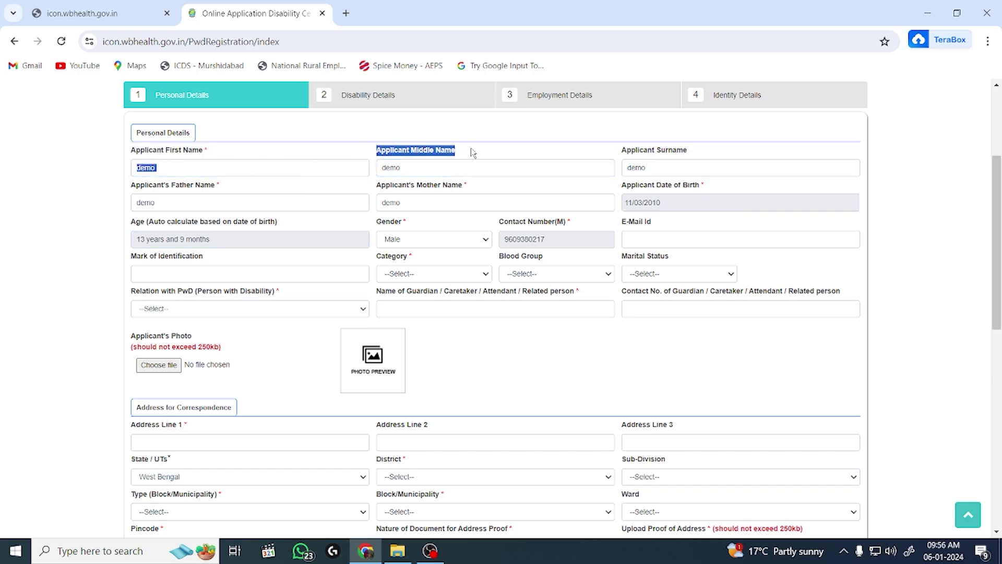
pyautogui.click(523, 151)
pyautogui.moveTo(635, 160); pyautogui.dragTo(743, 152)
pyautogui.click(744, 152)
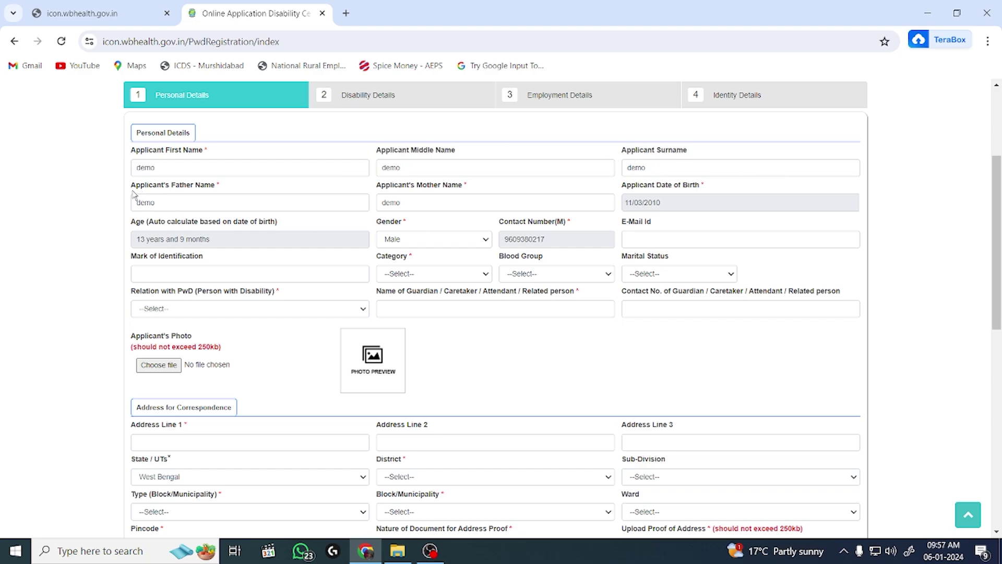
pyautogui.moveTo(133, 194); pyautogui.dragTo(286, 184)
pyautogui.moveTo(375, 186); pyautogui.dragTo(748, 183)
pyautogui.click(752, 185)
pyautogui.moveTo(134, 240); pyautogui.dragTo(221, 242)
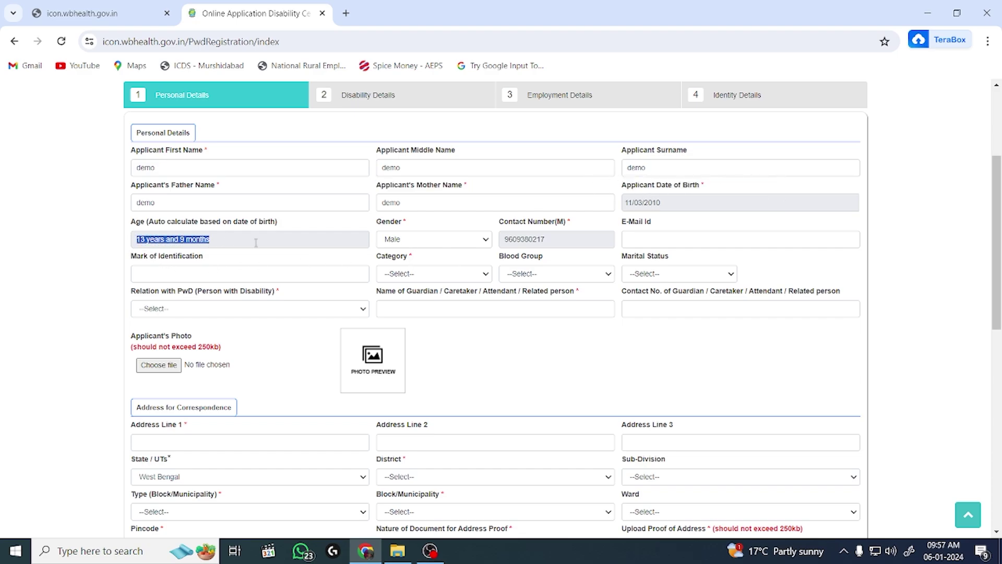
# Keep gender Male, leave Mark of Identification blank, and open the Category list
pyautogui.click(443, 240)
pyautogui.click(397, 261)
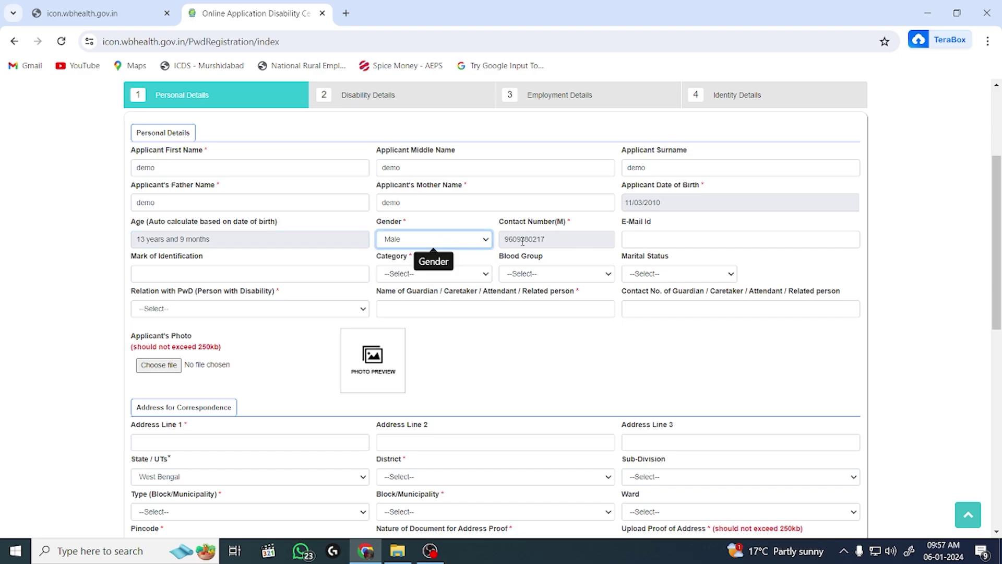
pyautogui.click(653, 238)
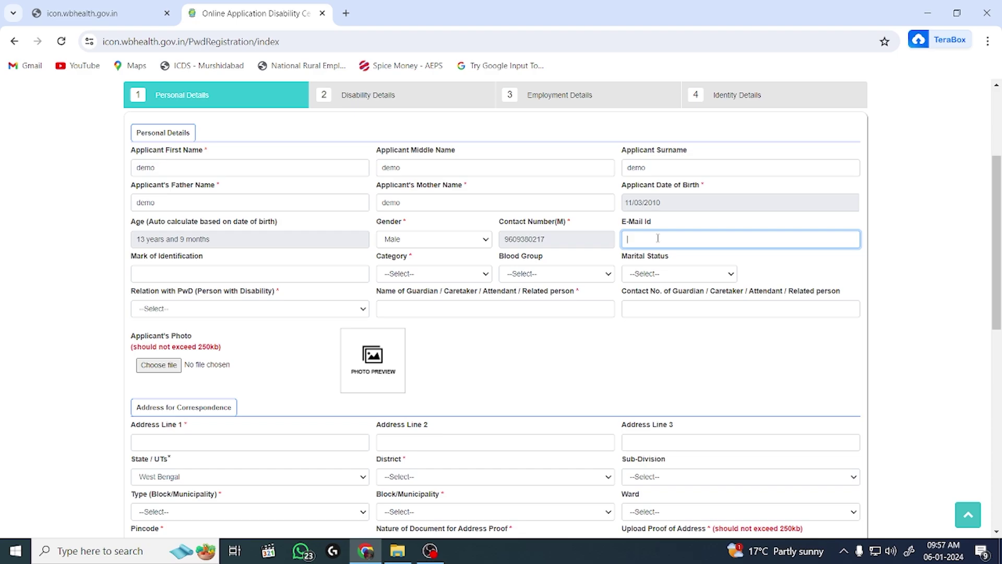
pyautogui.click(176, 277)
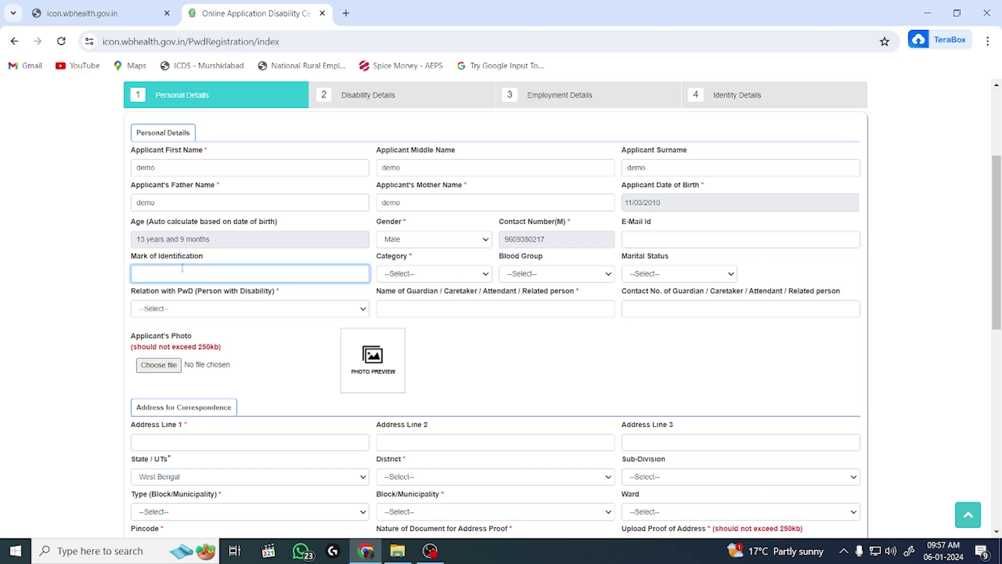
pyautogui.click(158, 261)
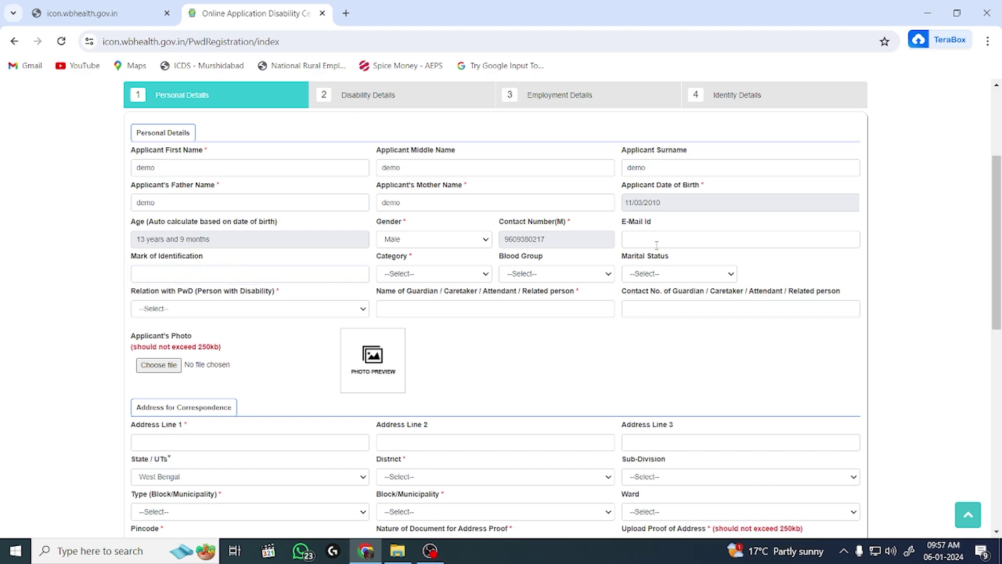
pyautogui.click(391, 271)
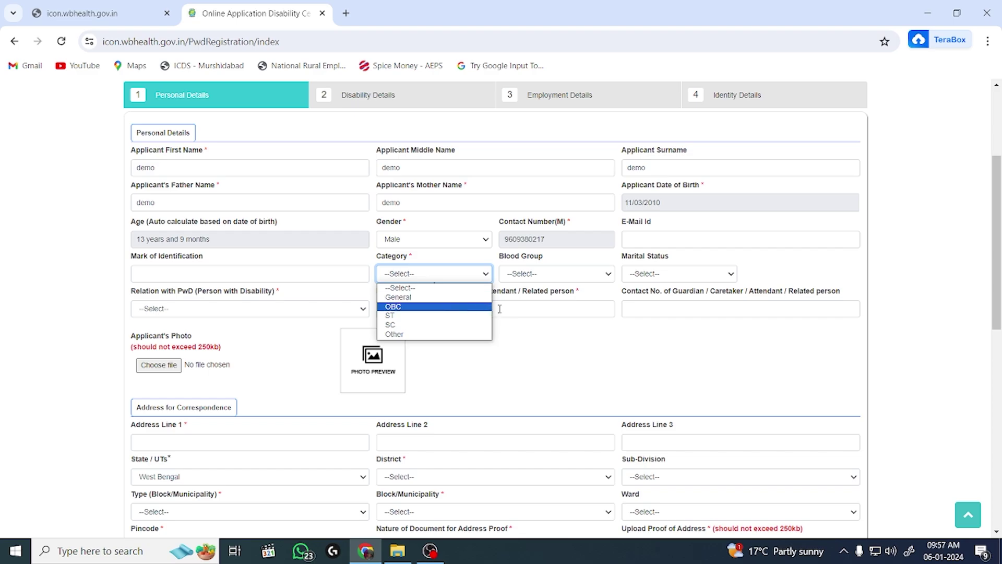
# Set Category to General, Blood Group to O+ and Marital Status to Unmarried
pyautogui.click(399, 297)
pyautogui.click(548, 273)
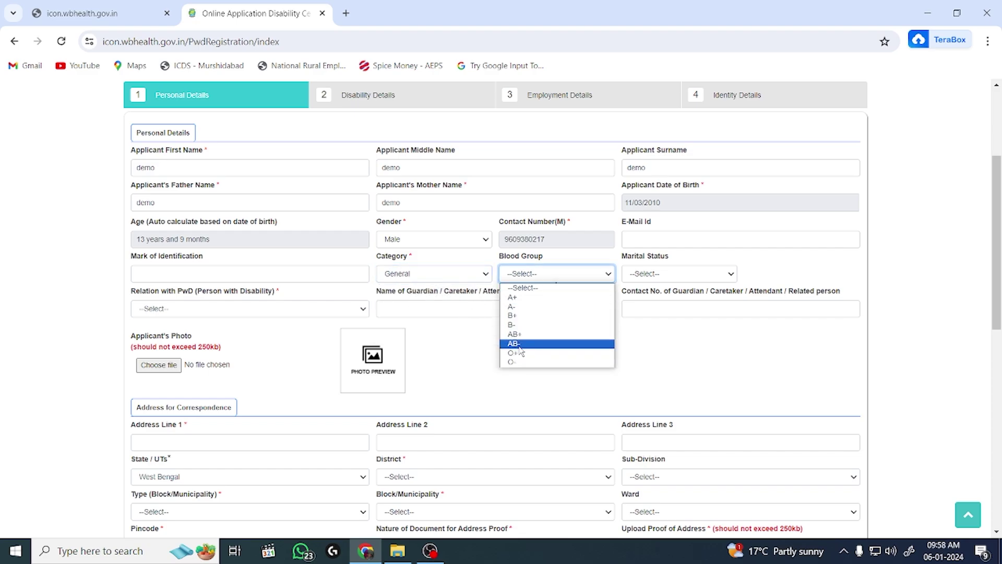
pyautogui.click(542, 353)
pyautogui.click(678, 274)
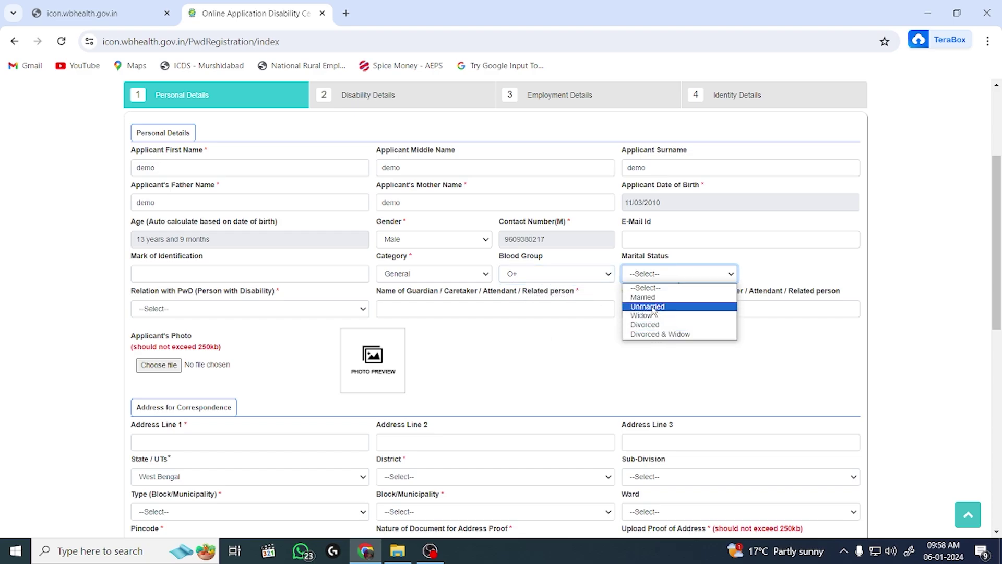
pyautogui.click(652, 309)
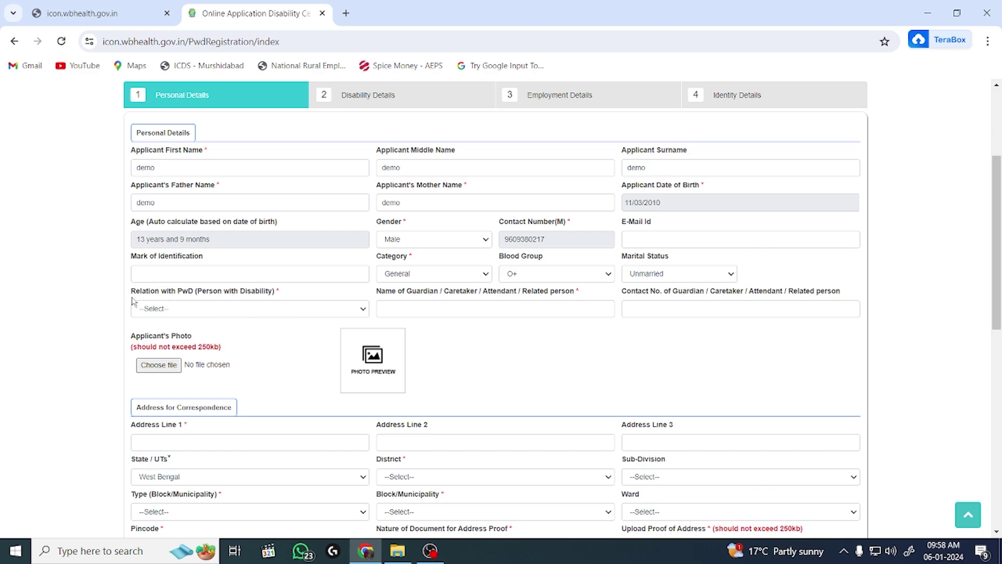
# Set Relation with PwD to Self and move to the guardian's contact number field
pyautogui.click(189, 309)
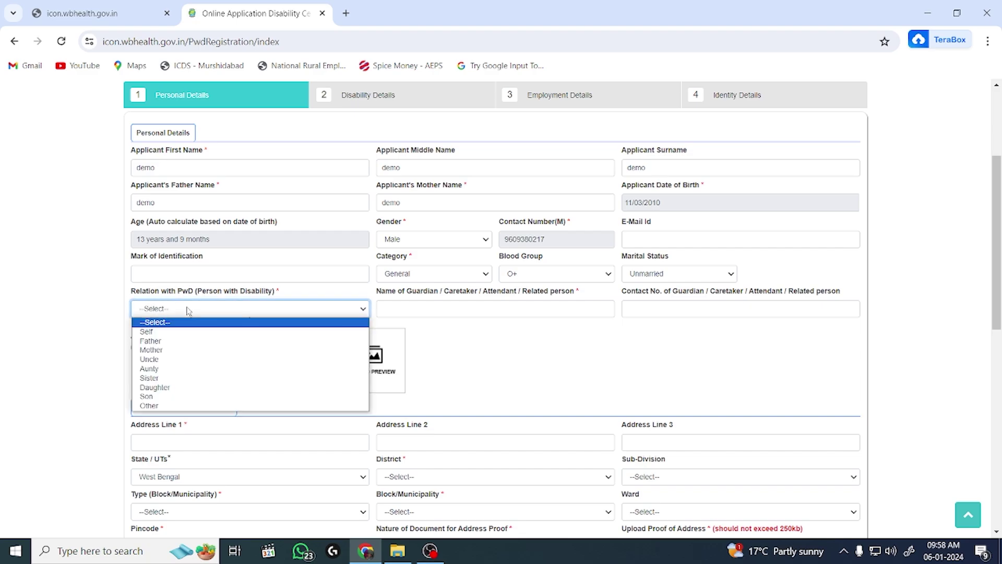
pyautogui.click(150, 333)
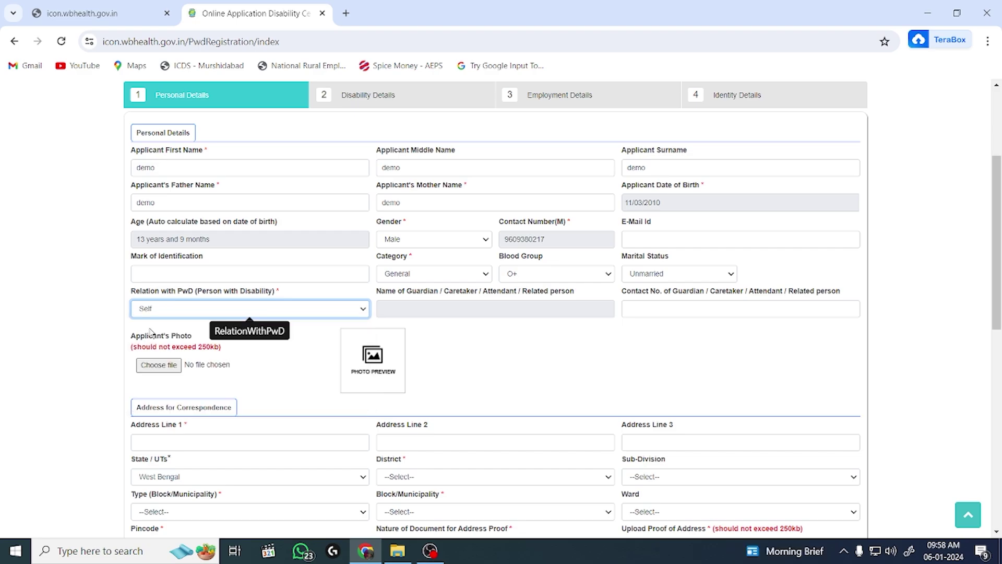
pyautogui.click(174, 311)
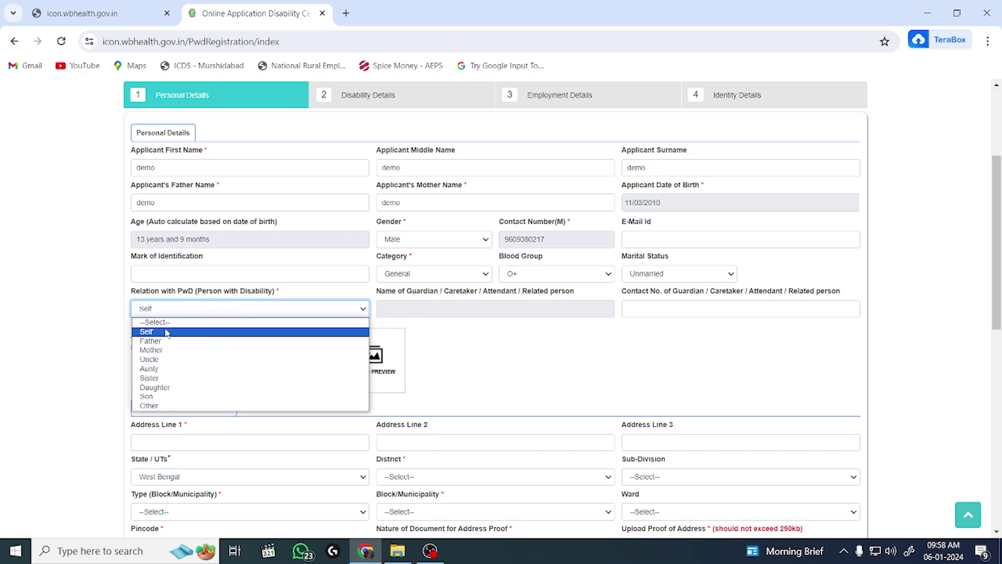
pyautogui.click(167, 332)
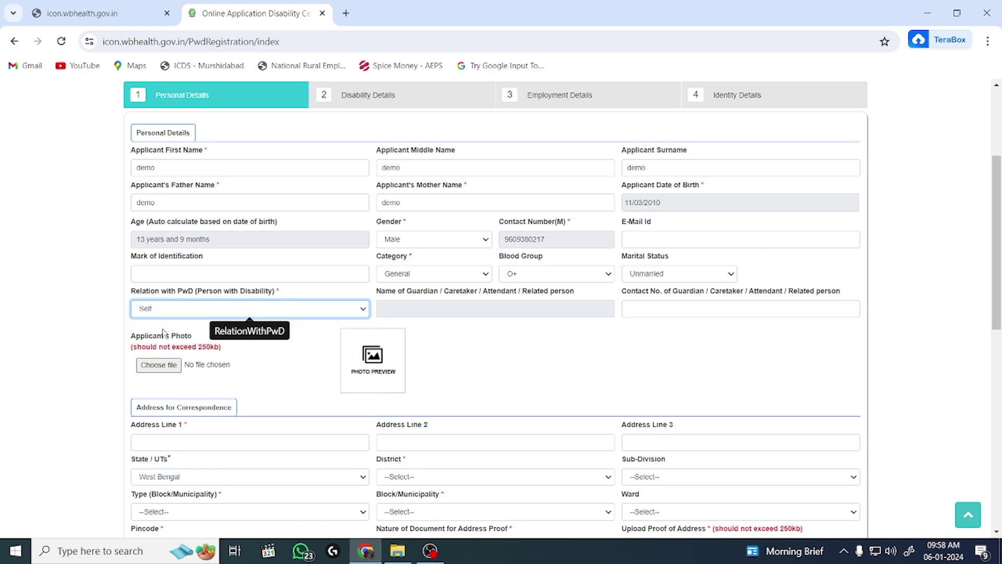
pyautogui.click(662, 309)
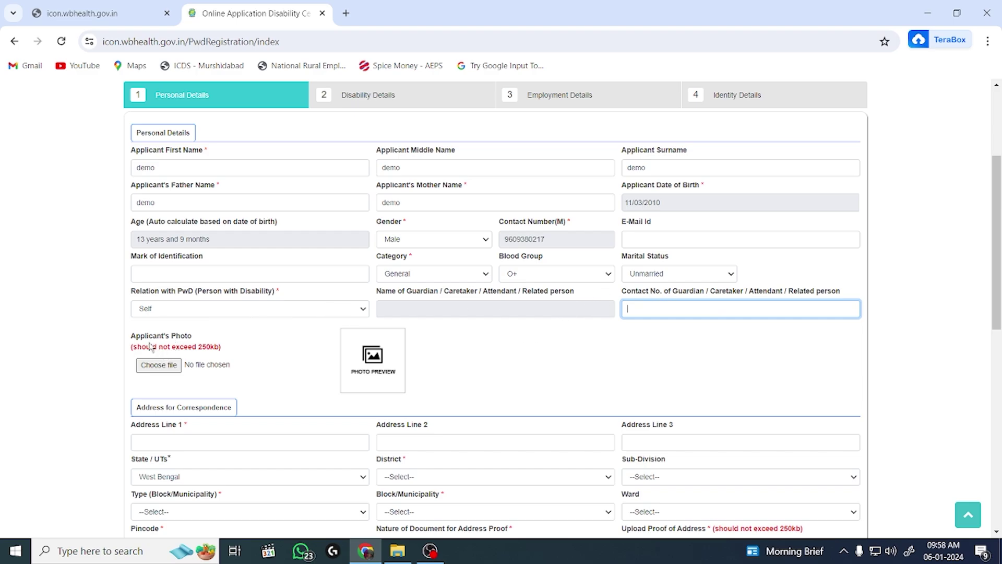
# Review the Applicant's Photo requirements, including the 250 kb size limit
pyautogui.moveTo(125, 340); pyautogui.dragTo(229, 352)
pyautogui.click(251, 343)
pyautogui.click(242, 345)
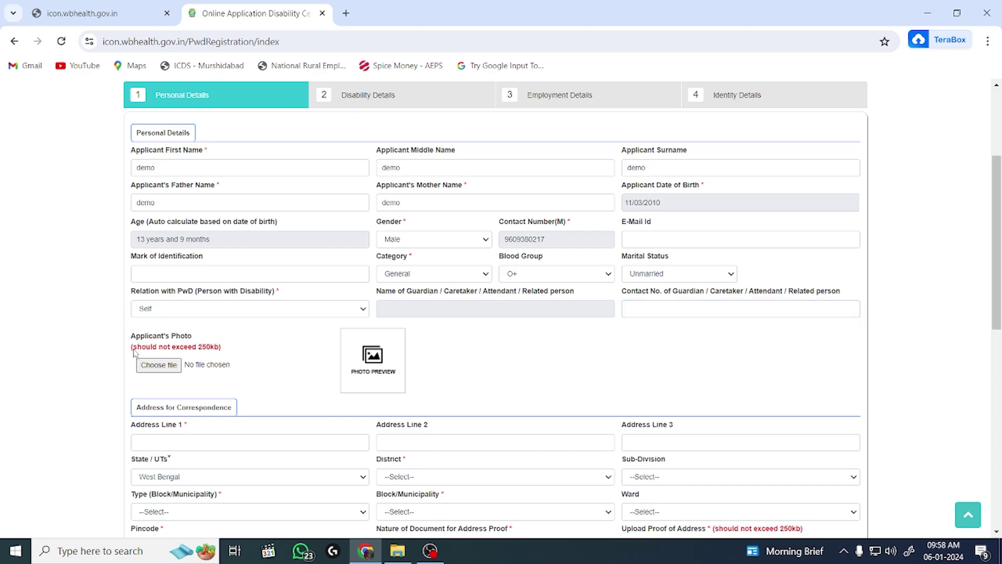
pyautogui.moveTo(134, 353); pyautogui.dragTo(259, 351)
pyautogui.click(285, 355)
# Upload the applicant's photo from Desktop > New folder (2)
pyautogui.click(165, 368)
pyautogui.click(52, 276)
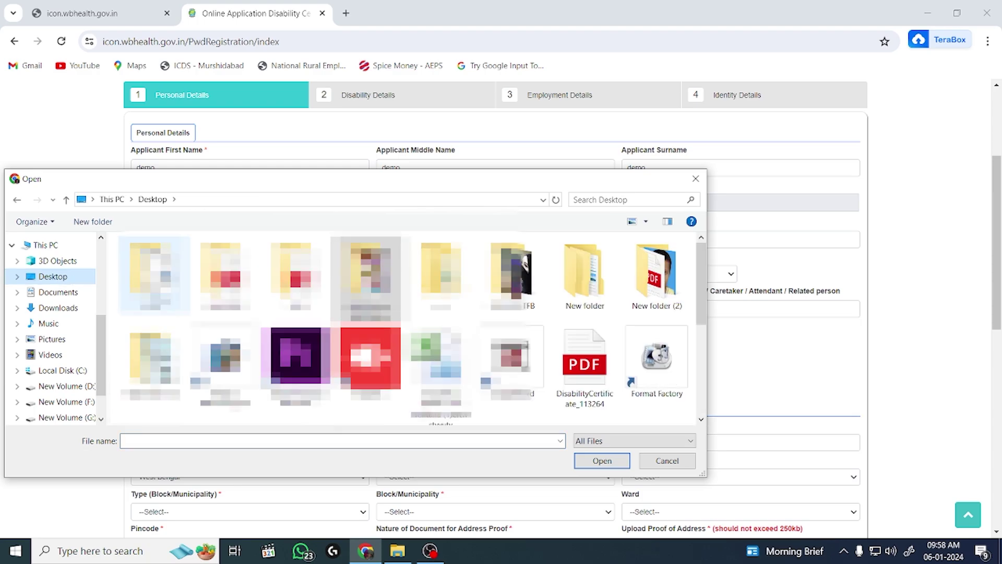
pyautogui.doubleClick(655, 277)
pyautogui.click(296, 276)
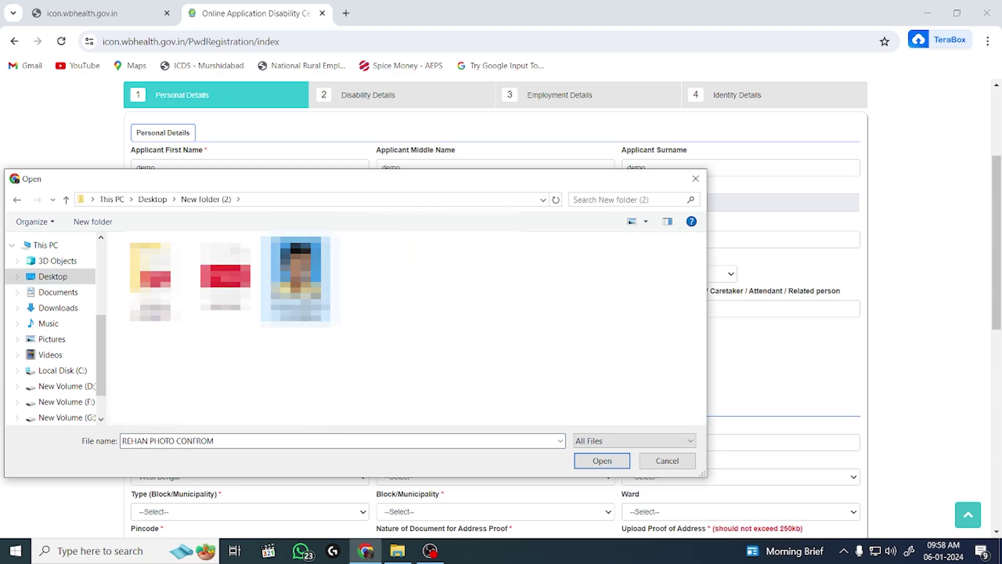
pyautogui.click(601, 461)
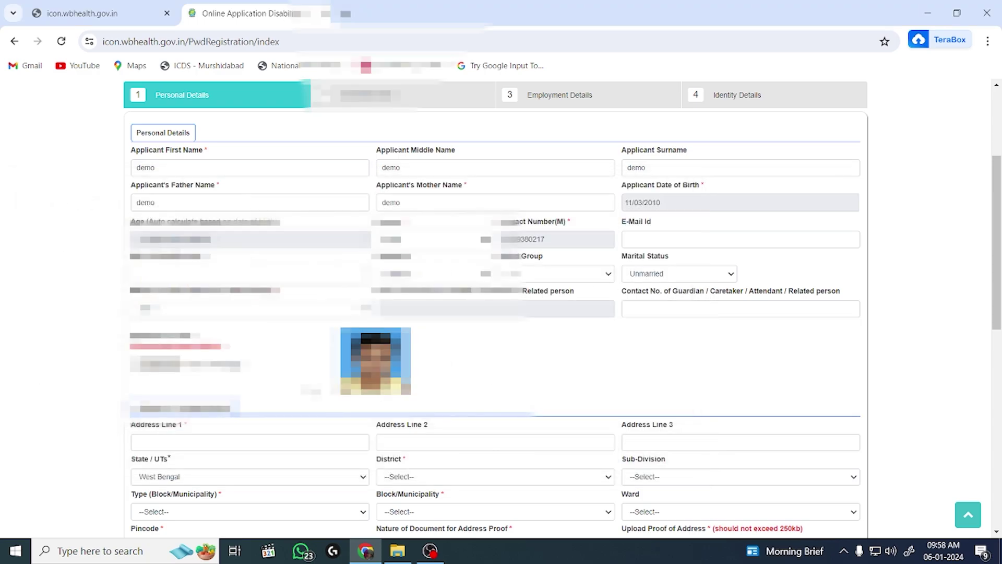
pyautogui.scroll(-5, 510, 140)
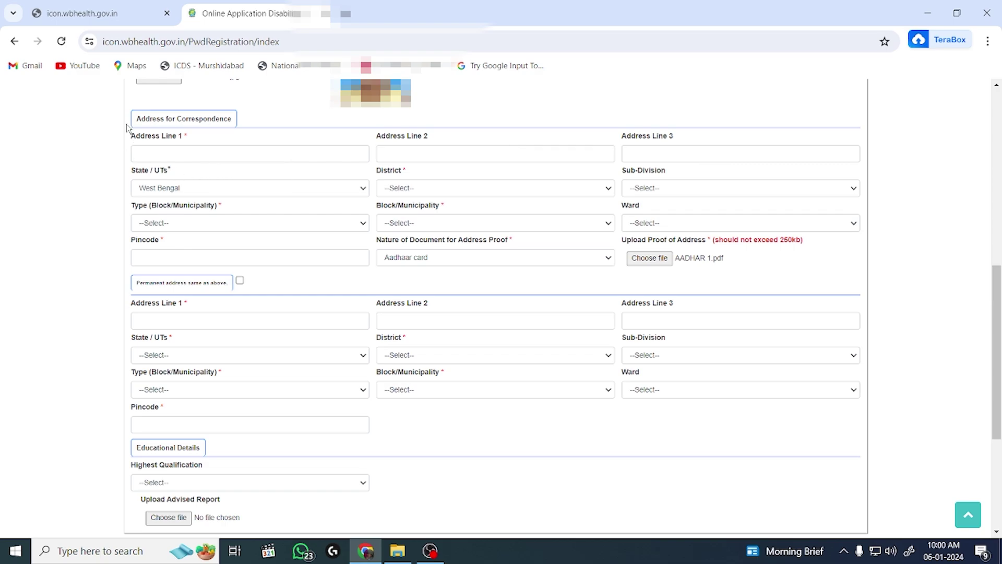
# Keep Aadhaar card as the address proof document and attach AADHAR 1.pdf
pyautogui.moveTo(131, 122); pyautogui.dragTo(246, 123)
pyautogui.click(271, 138)
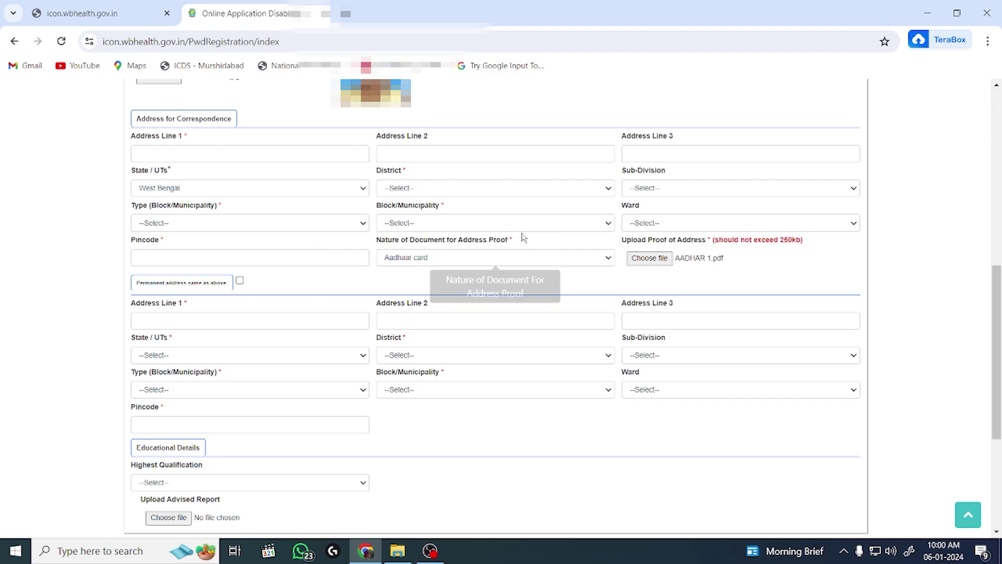
pyautogui.click(442, 255)
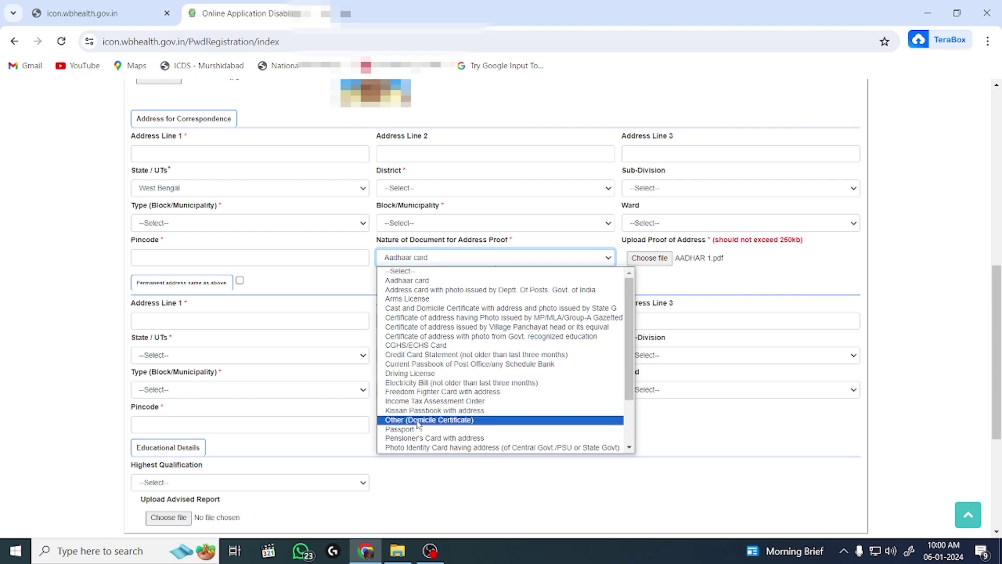
pyautogui.click(418, 282)
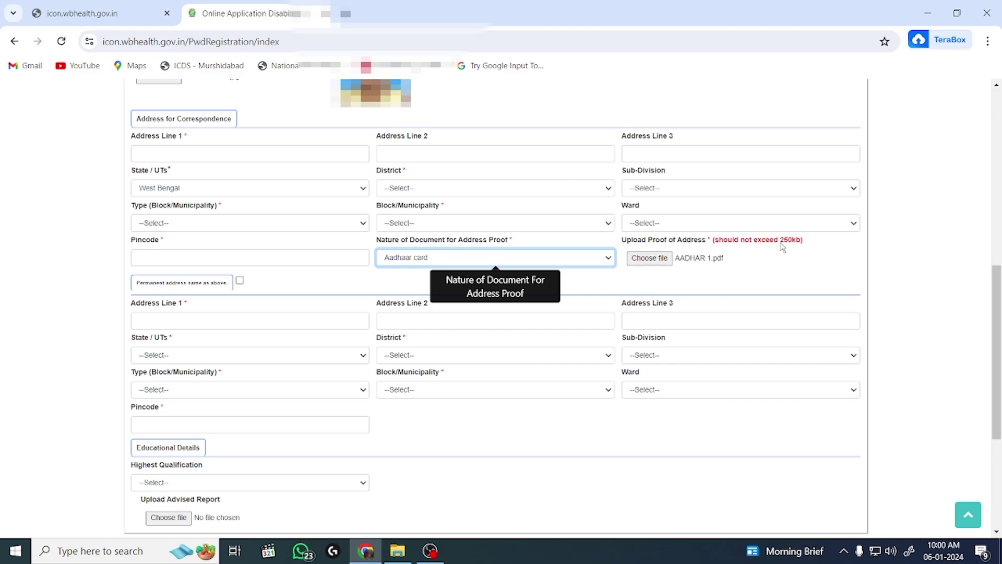
pyautogui.click(649, 258)
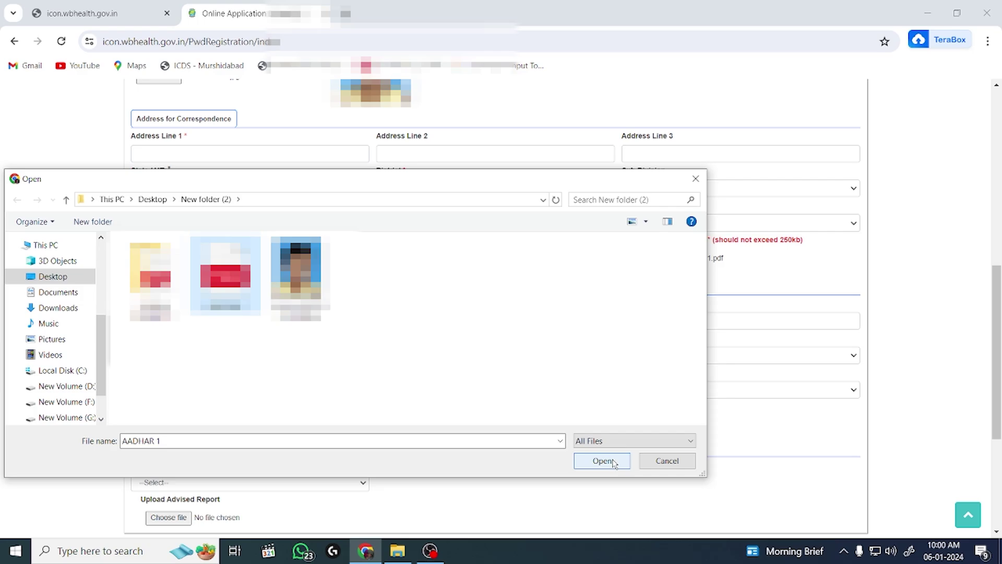
pyautogui.click(602, 461)
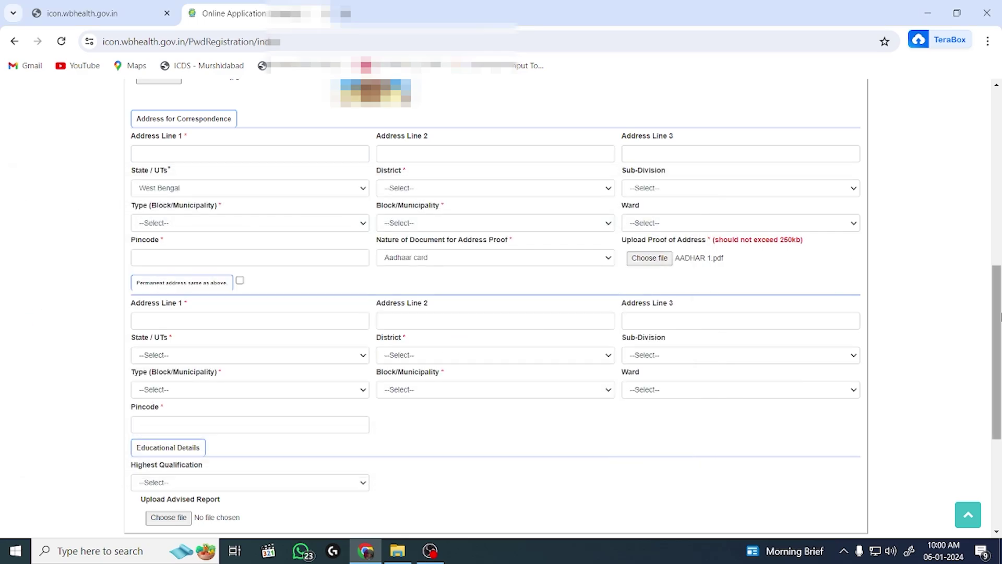
pyautogui.scroll(-1, 947, 305)
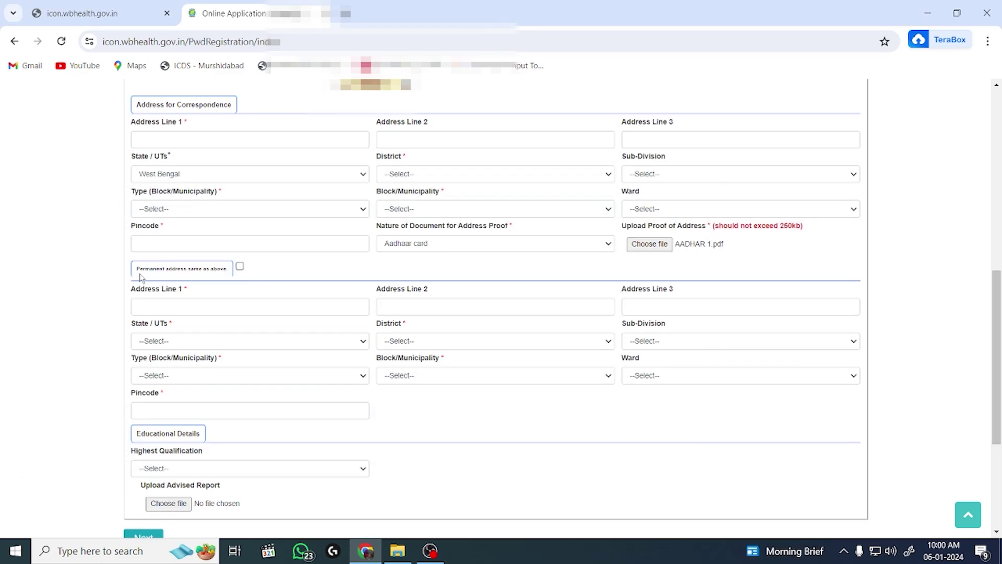
# Mark the permanent address same as the correspondence address, with state West Bengal
pyautogui.click(240, 267)
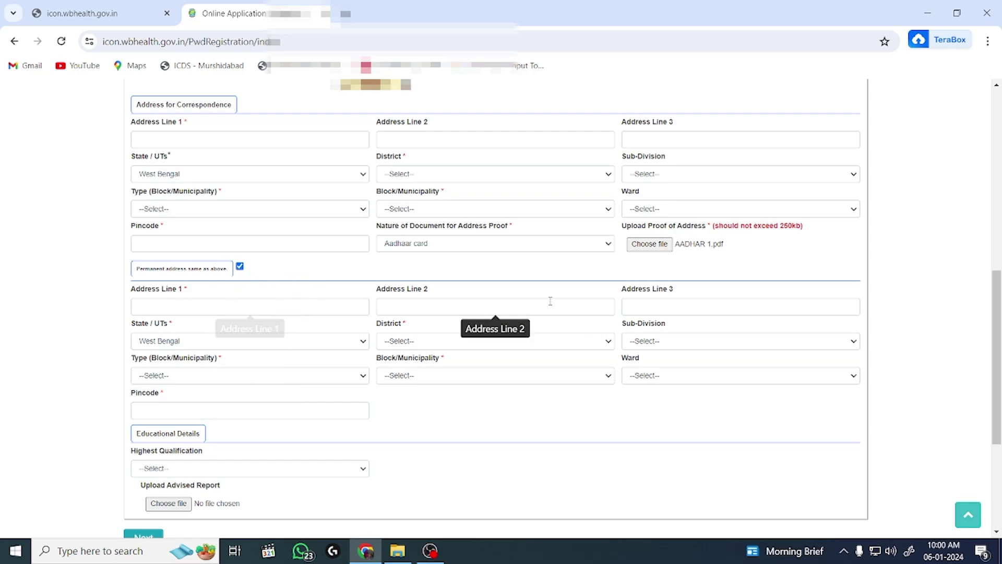
pyautogui.scroll(-3, 385, 405)
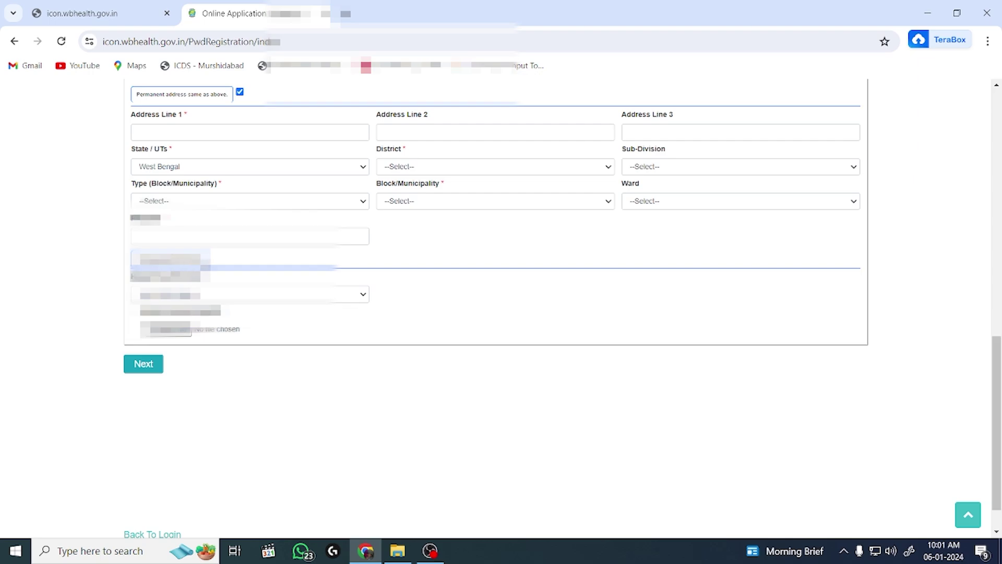
# Set Highest Qualification to Middle/Higher Primary, leaving the advised report unattached
pyautogui.click(186, 293)
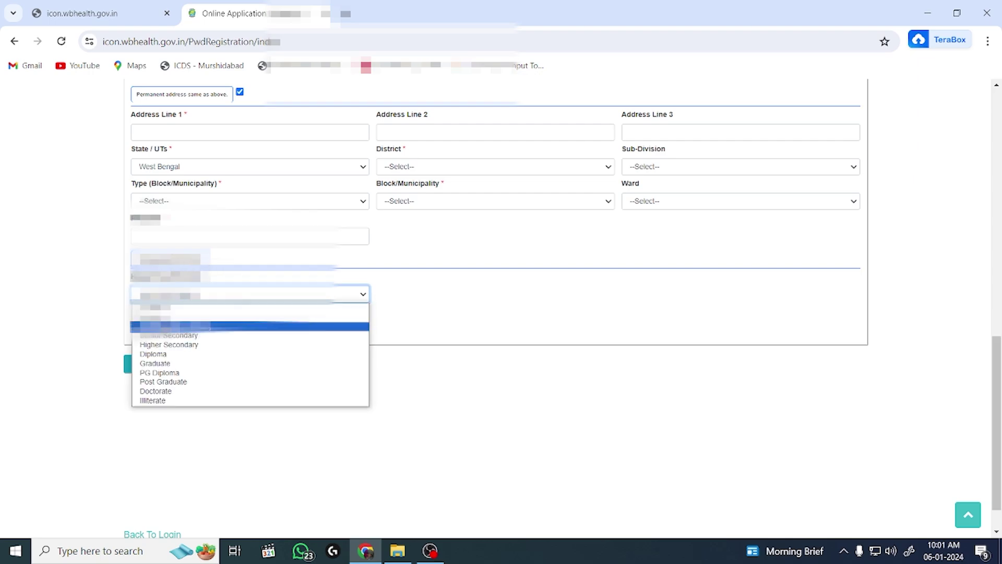
pyautogui.click(172, 326)
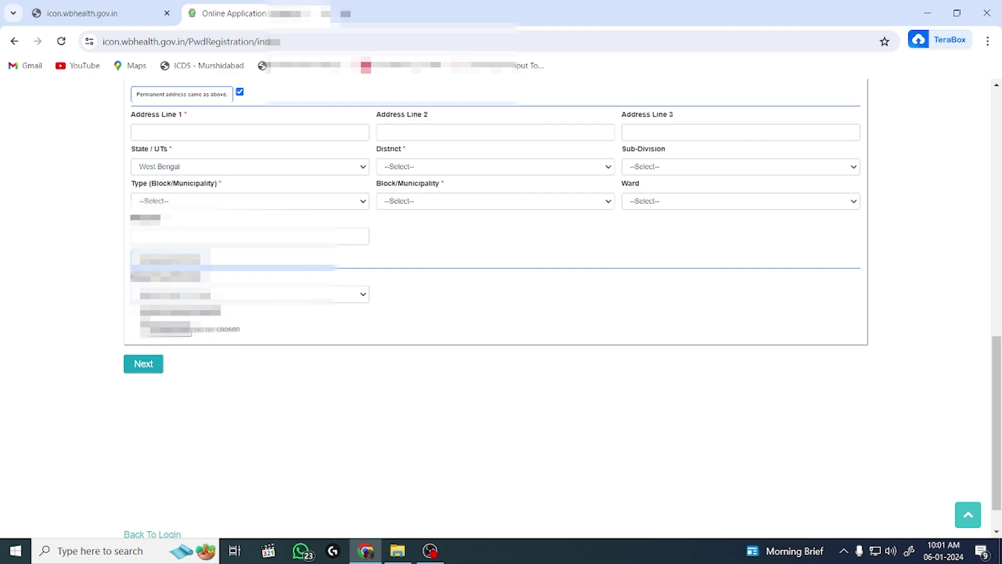
pyautogui.moveTo(140, 311); pyautogui.dragTo(221, 312)
pyautogui.click(302, 321)
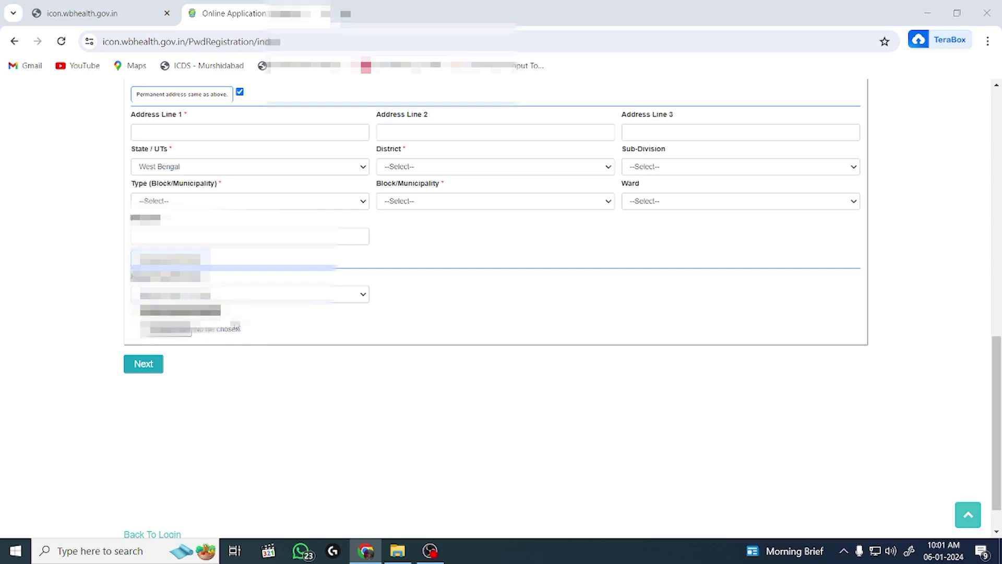
pyautogui.click(696, 179)
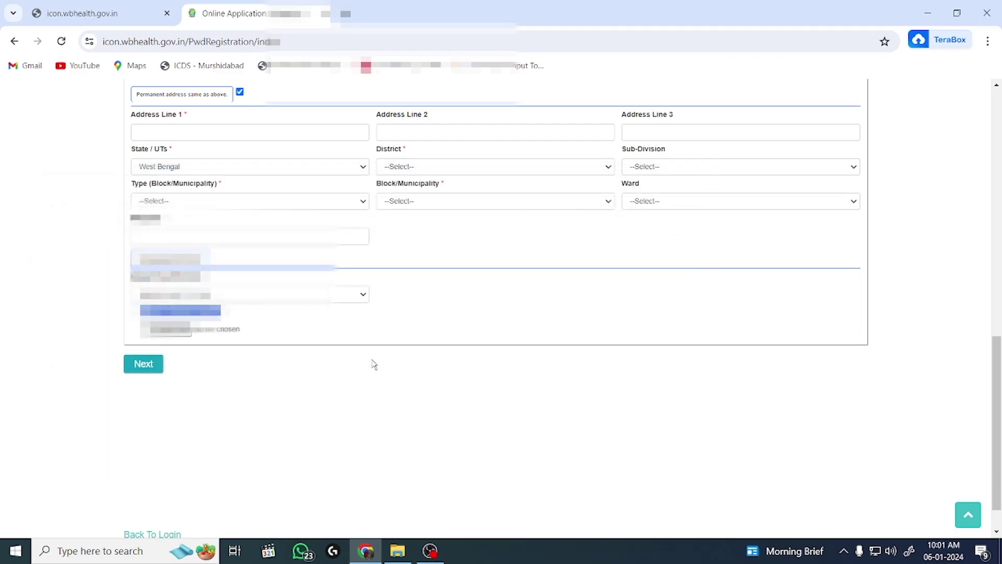
pyautogui.click(254, 326)
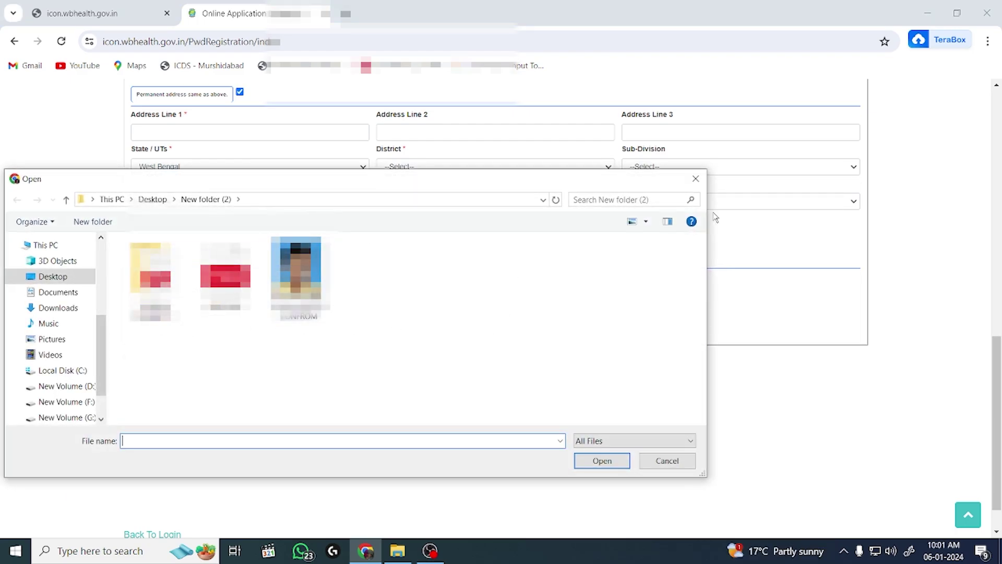
pyautogui.click(700, 180)
# Advance the application to step 2, Disability Details
pyautogui.click(387, 318)
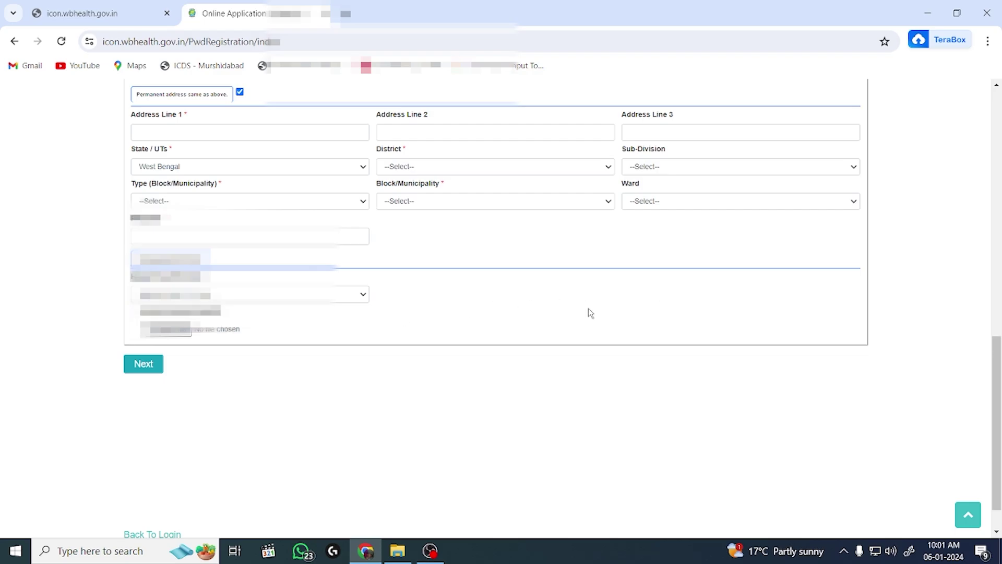
pyautogui.click(160, 365)
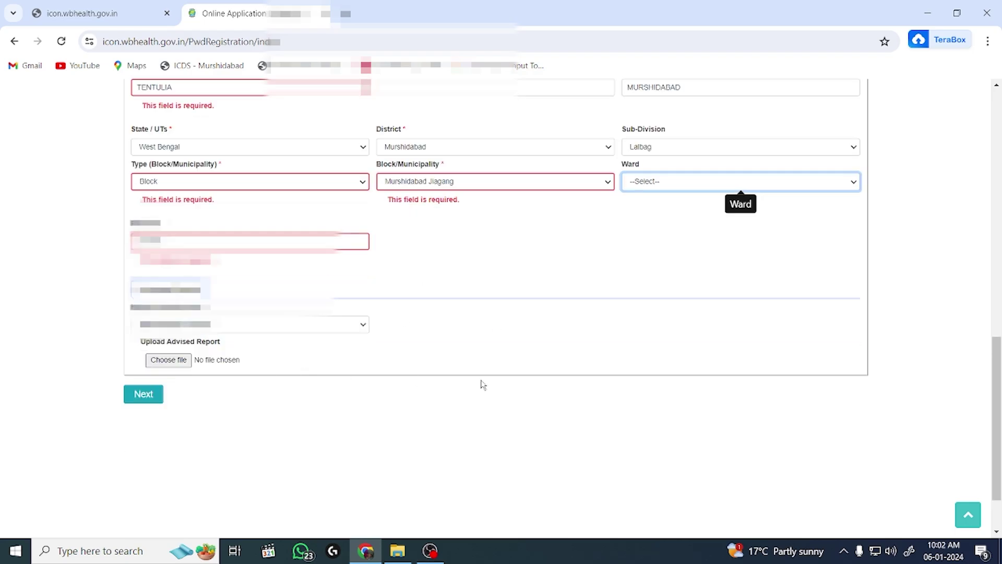
pyautogui.scroll(-1, 522, 355)
pyautogui.scroll(-1, 569, 330)
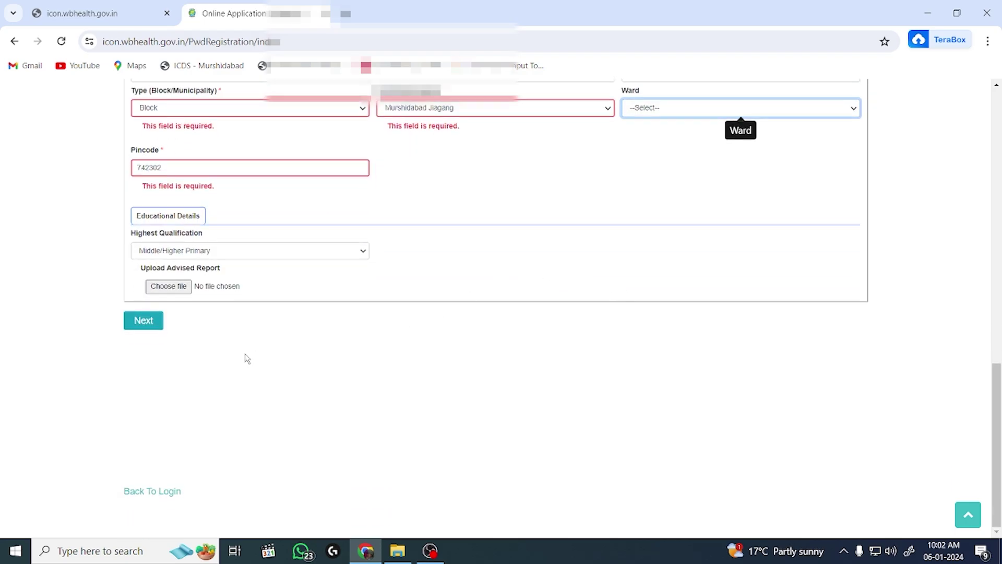
pyautogui.click(150, 319)
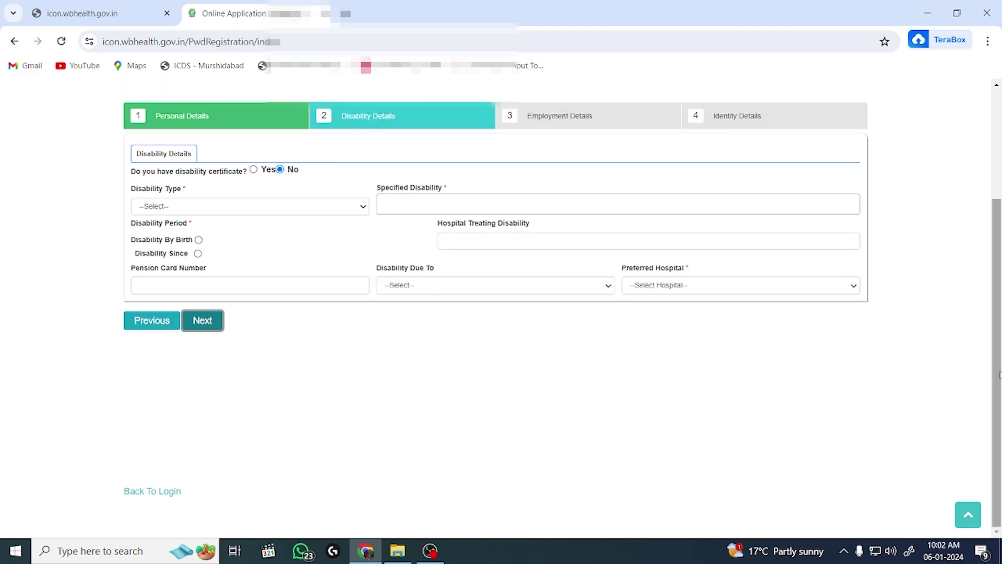
# Set the Disability Type to Locomotor Disabilities
pyautogui.scroll(1, 213, 254)
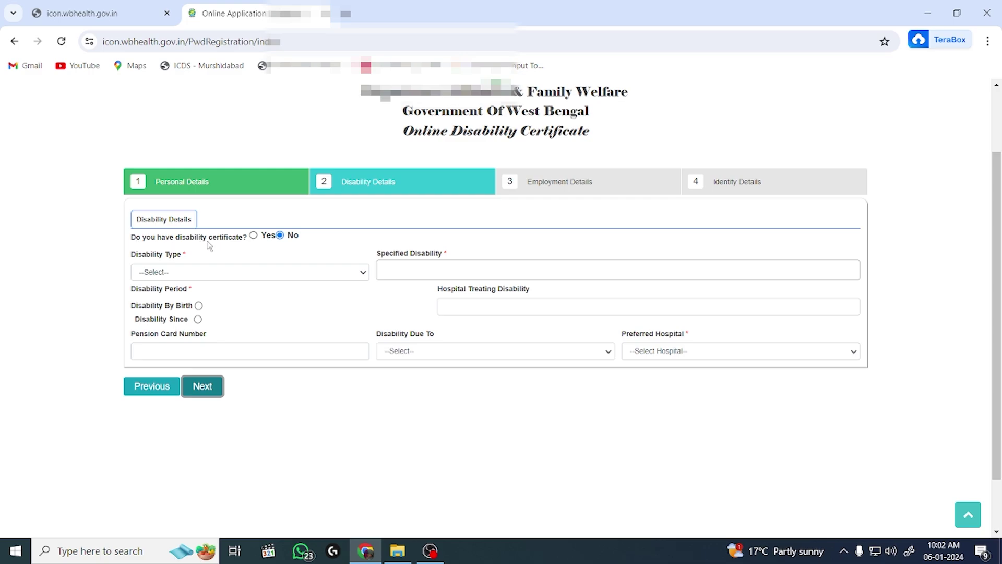
pyautogui.moveTo(130, 241); pyautogui.dragTo(286, 243)
pyautogui.click(322, 242)
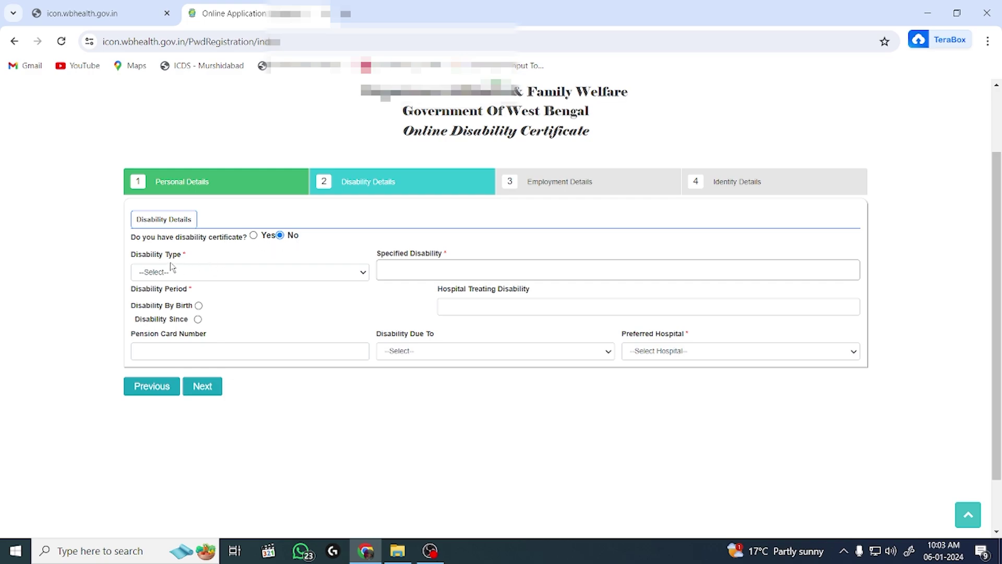
pyautogui.moveTo(131, 258); pyautogui.dragTo(201, 259)
pyautogui.click(227, 252)
pyautogui.click(189, 272)
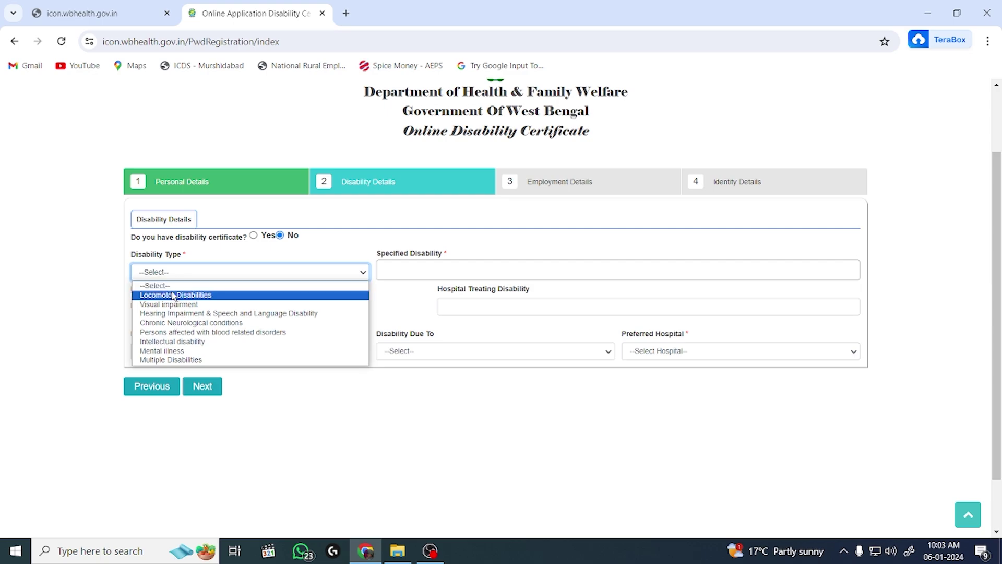
pyautogui.press('Escape')
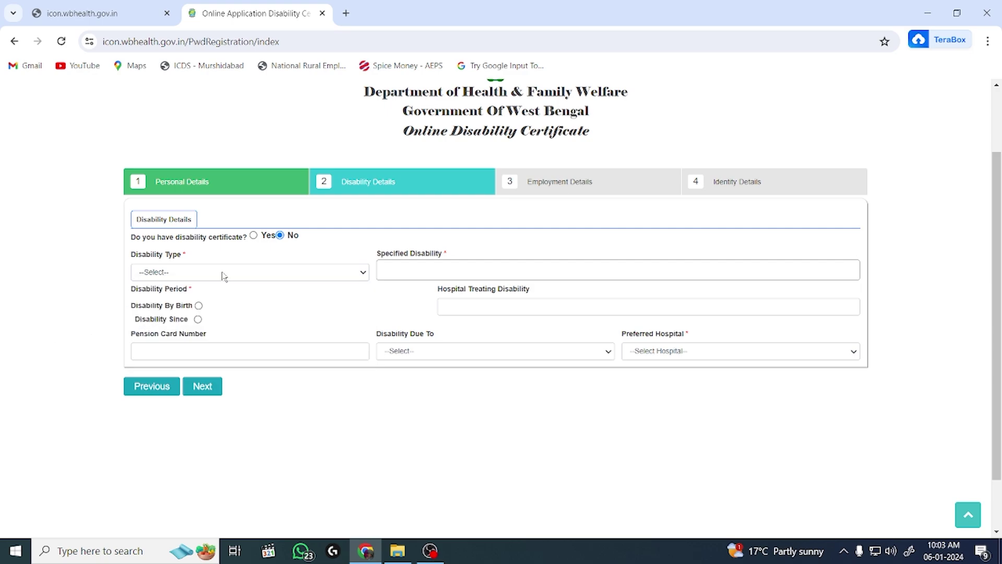
pyautogui.moveTo(127, 261); pyautogui.dragTo(182, 266)
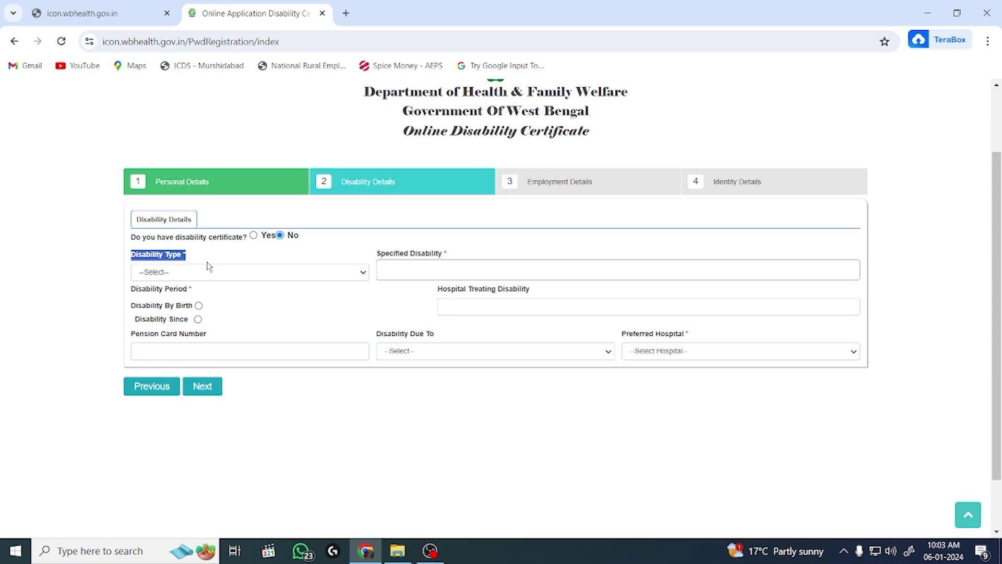
pyautogui.click(184, 271)
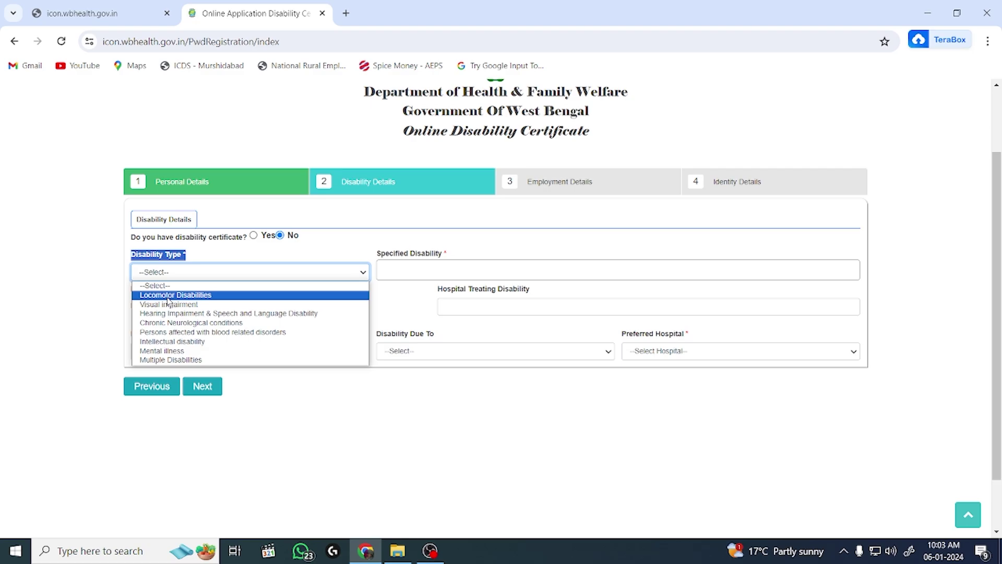
pyautogui.click(168, 296)
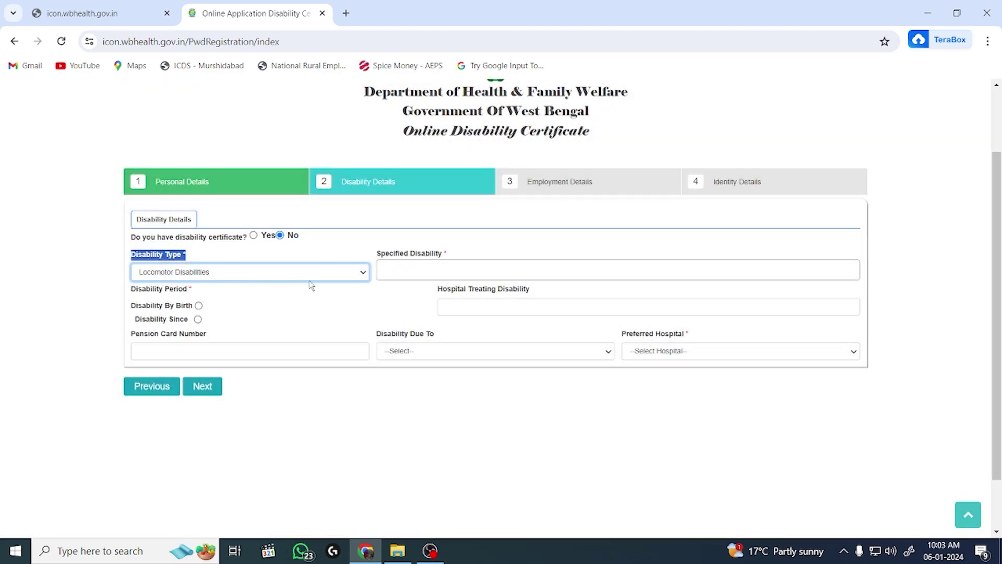
# Add Locomotor disability from the Specified Disability list
pyautogui.click(403, 267)
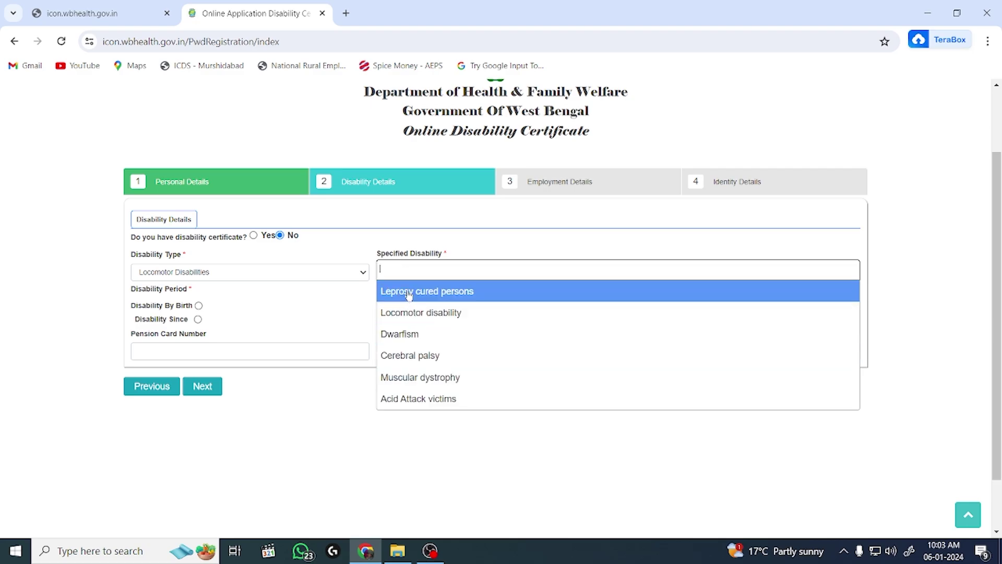
pyautogui.scroll(-1, 412, 376)
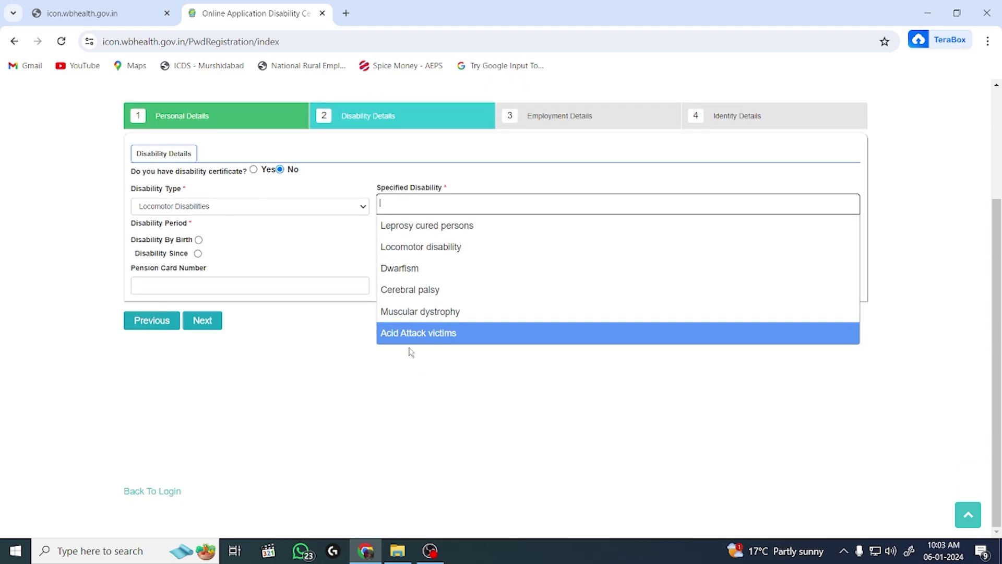
pyautogui.click(427, 248)
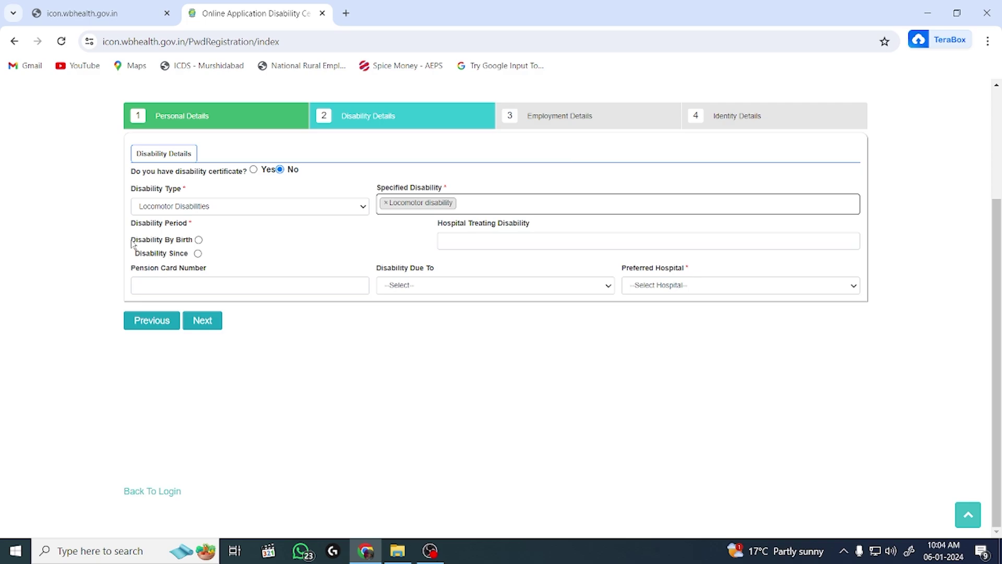
# Set the disability period to By Birth, leaving the year of onset unchosen
pyautogui.moveTo(136, 245); pyautogui.dragTo(206, 231)
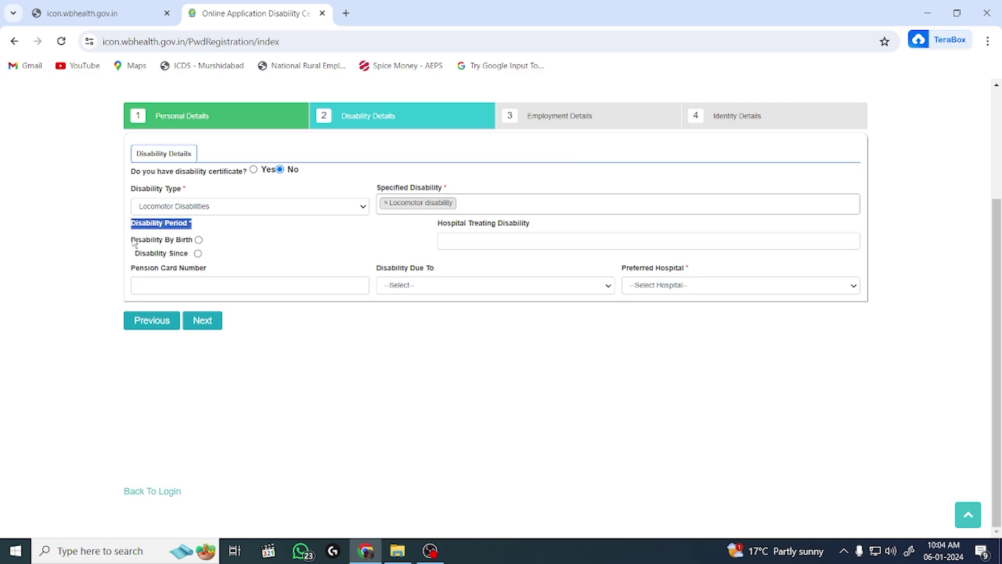
pyautogui.moveTo(134, 243); pyautogui.dragTo(234, 245)
pyautogui.click(201, 249)
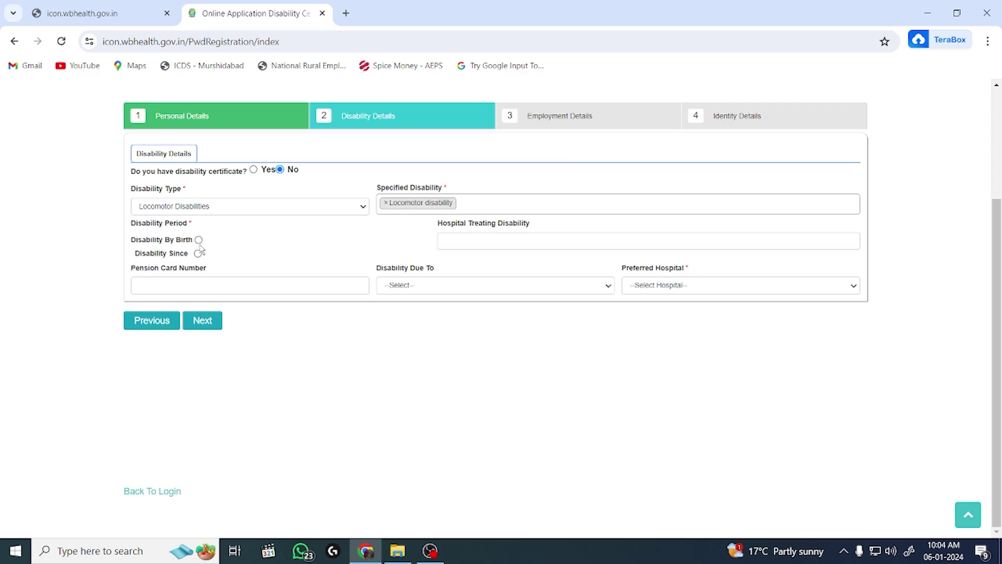
pyautogui.moveTo(128, 258); pyautogui.dragTo(196, 255)
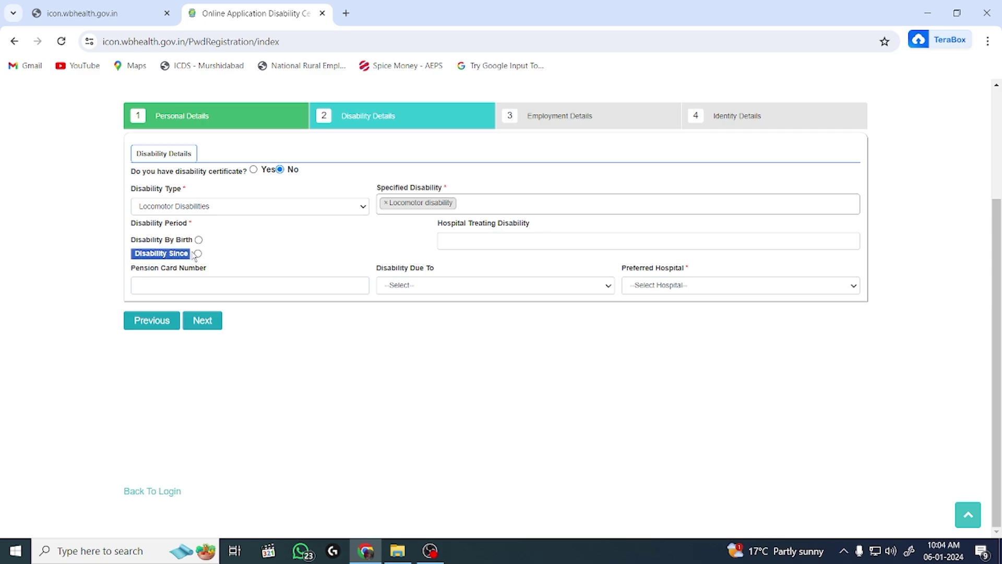
pyautogui.click(224, 246)
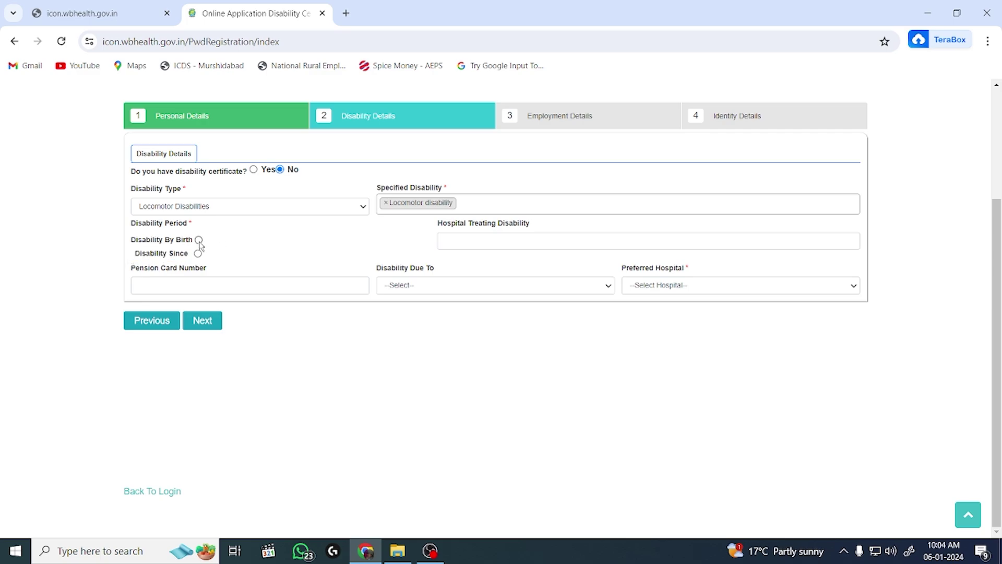
pyautogui.click(198, 253)
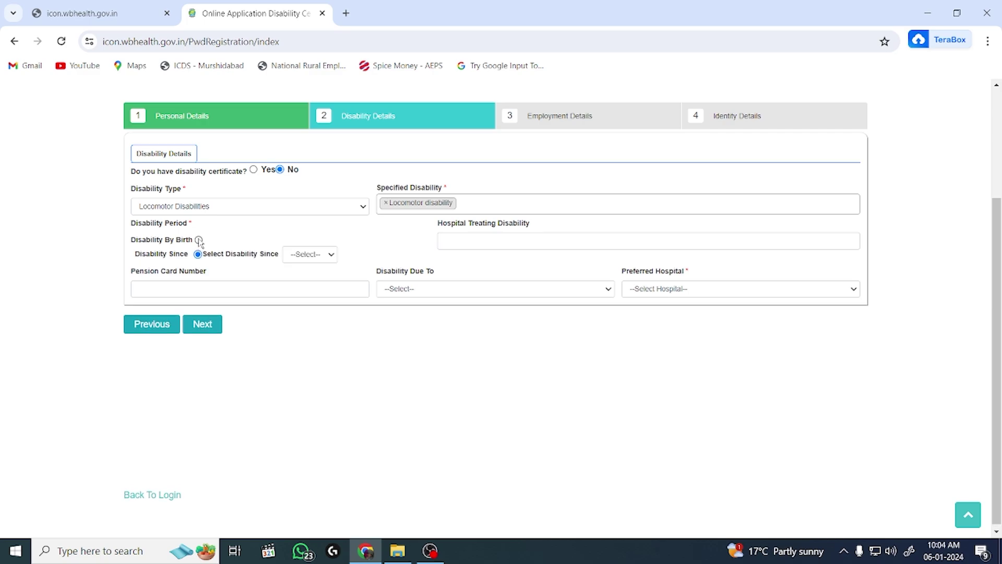
pyautogui.click(199, 240)
pyautogui.click(198, 254)
pyautogui.click(310, 255)
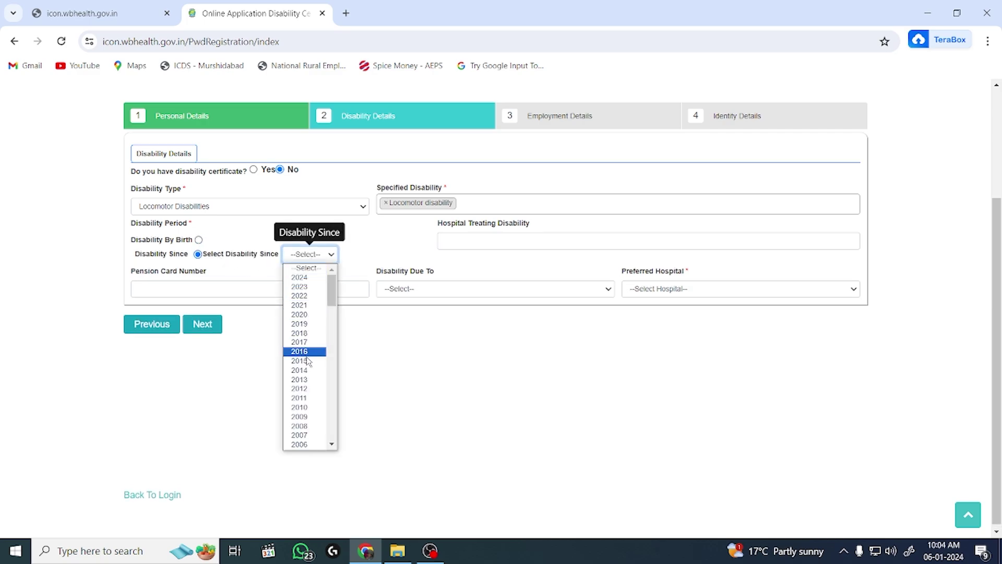
pyautogui.scroll(-5, 301, 376)
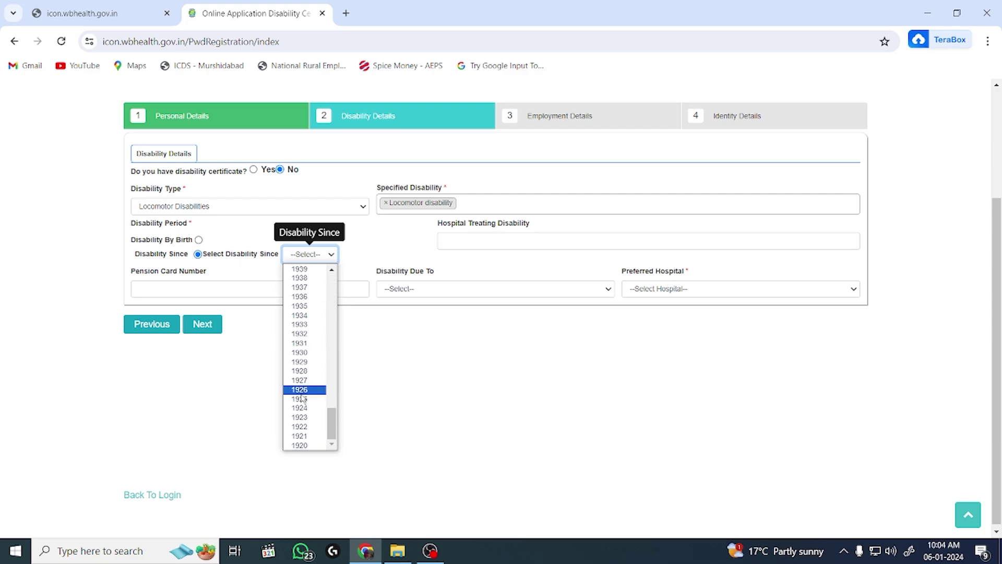
pyautogui.scroll(5, 301, 381)
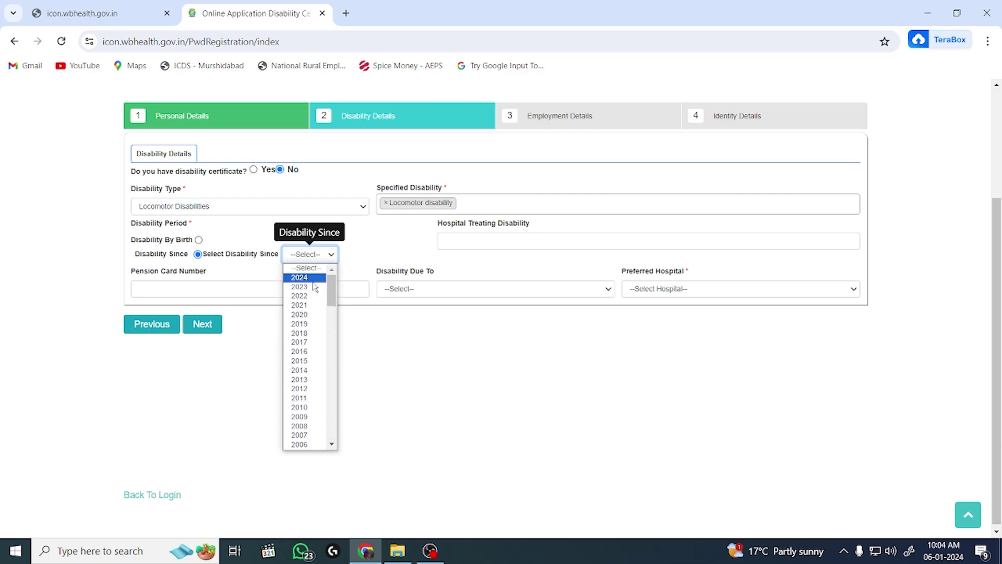
pyautogui.click(267, 316)
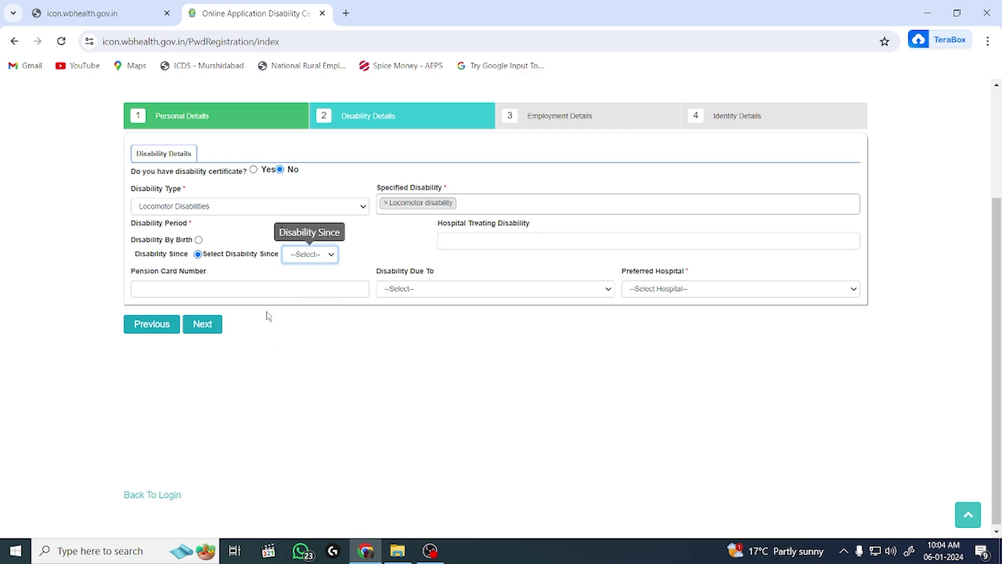
pyautogui.click(198, 240)
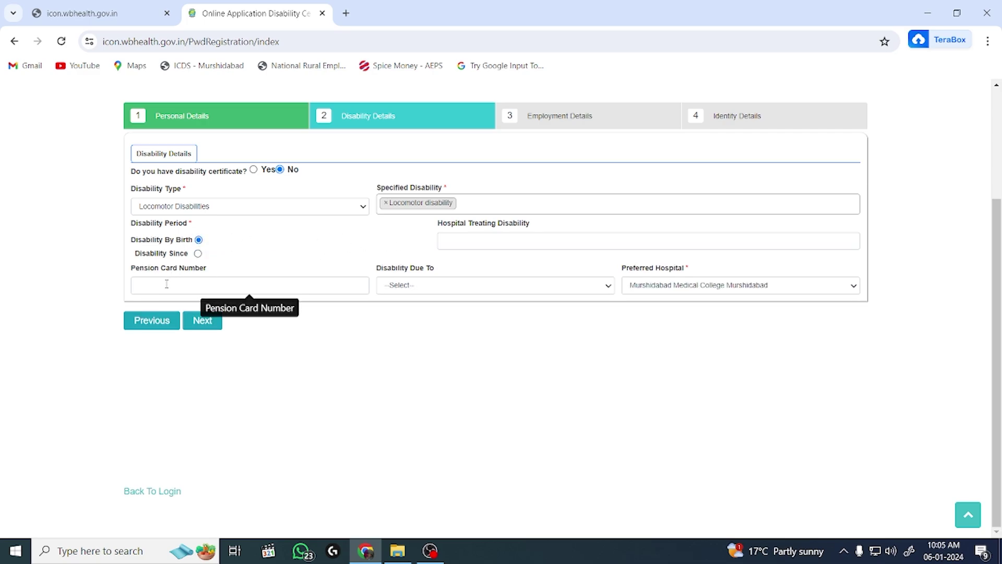
# Leave the cause of disability unset and choose Murshidabad Medical College Murshidabad as preferred hospital
pyautogui.click(406, 287)
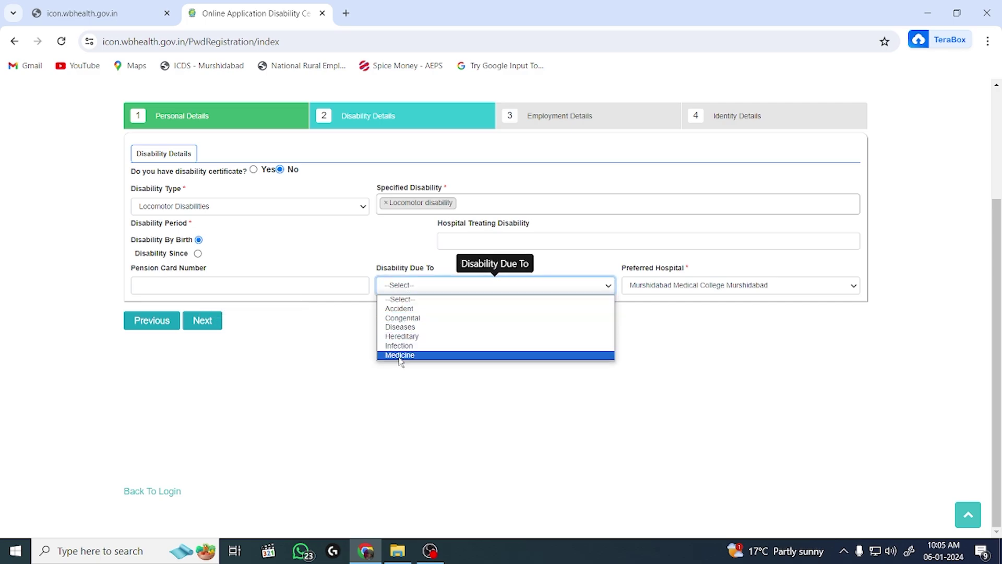
pyautogui.click(346, 334)
pyautogui.click(417, 289)
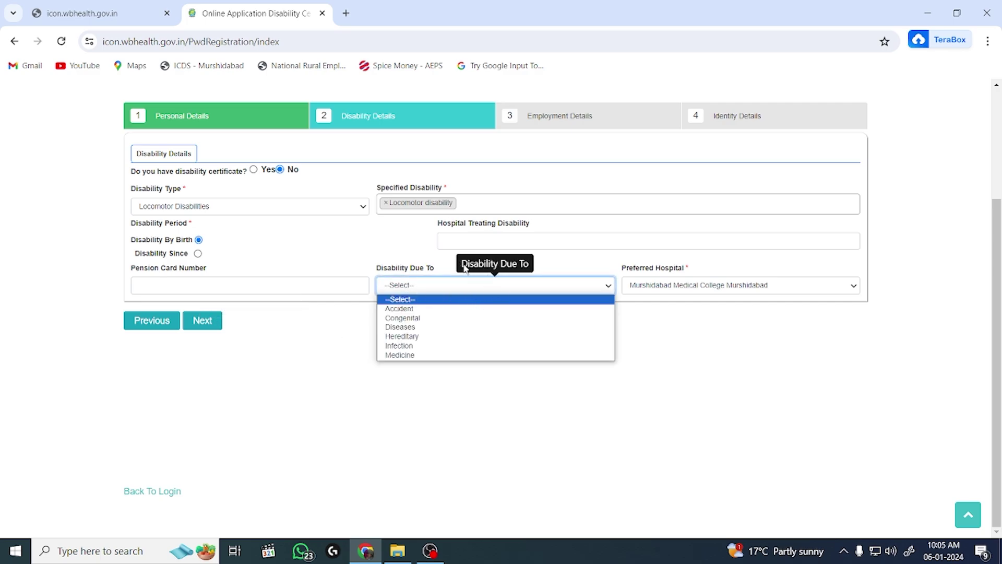
pyautogui.click(418, 257)
pyautogui.click(441, 285)
pyautogui.click(440, 285)
pyautogui.click(698, 285)
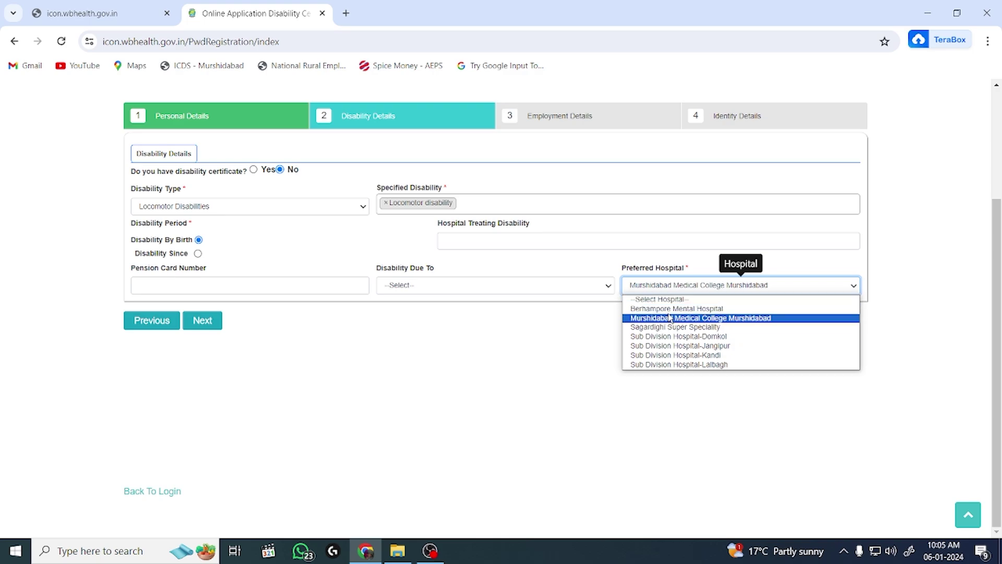
pyautogui.click(669, 318)
pyautogui.click(651, 327)
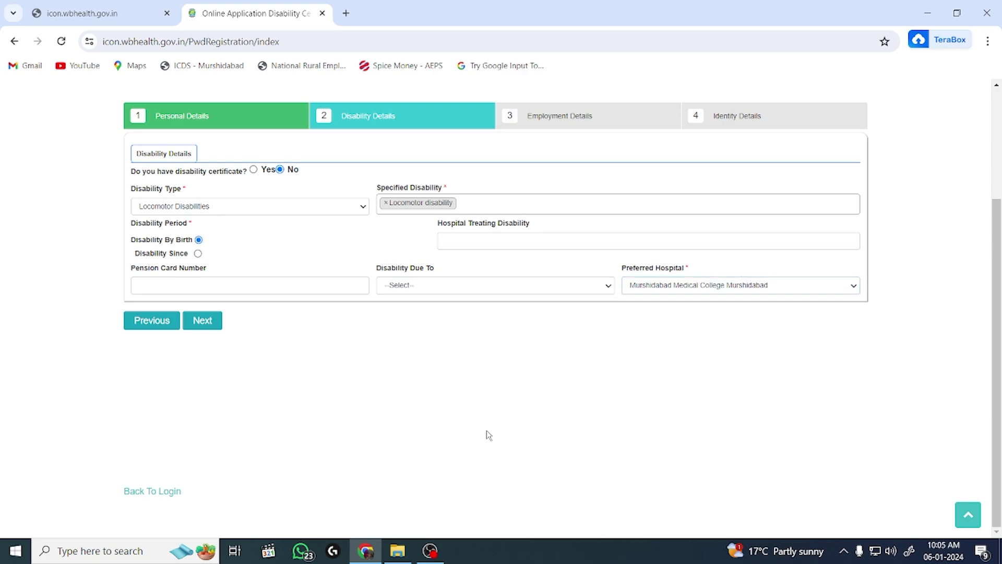
pyautogui.click(216, 321)
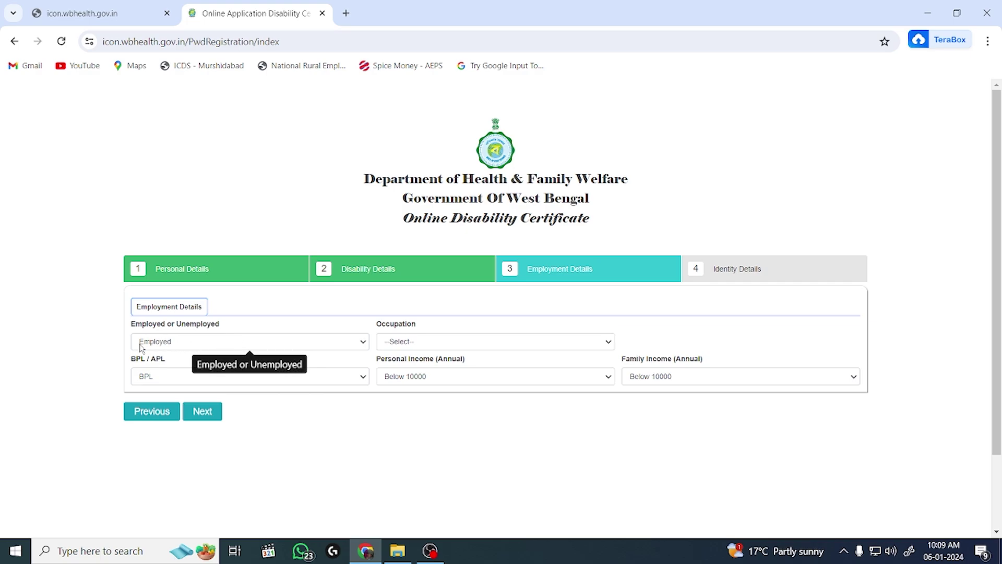
# Keep the employment status as Employed and set the occupation to Students
pyautogui.click(162, 346)
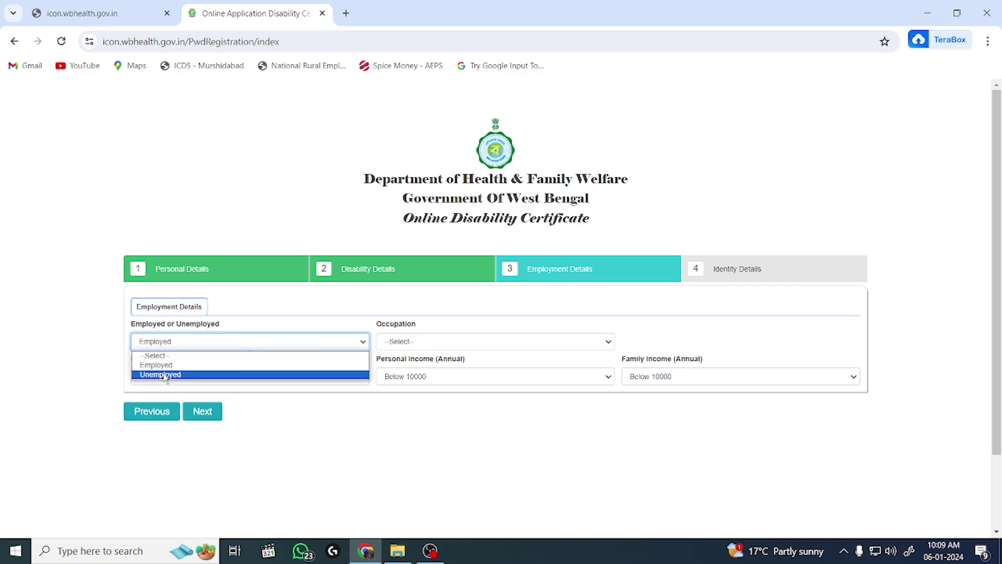
pyautogui.click(169, 366)
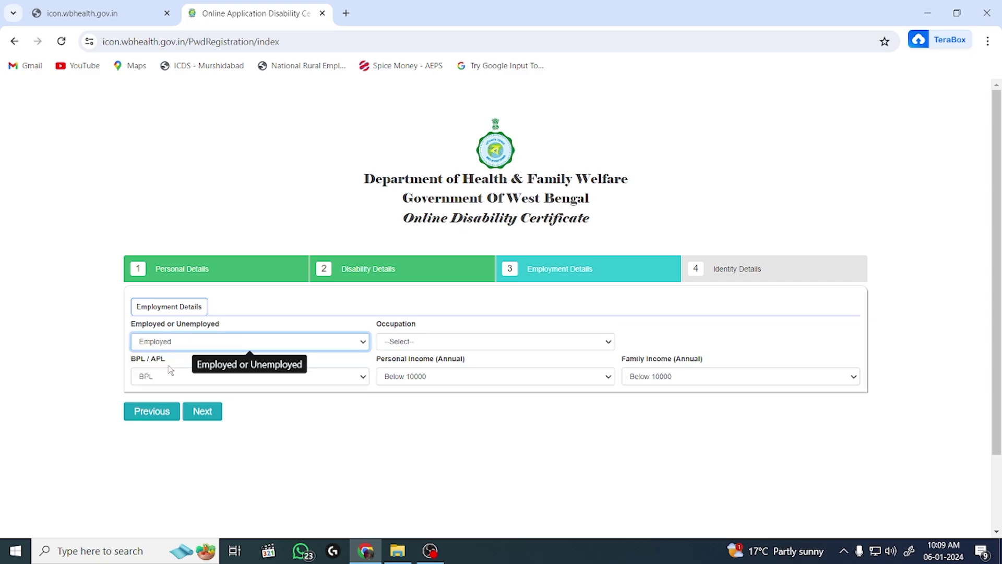
pyautogui.click(391, 342)
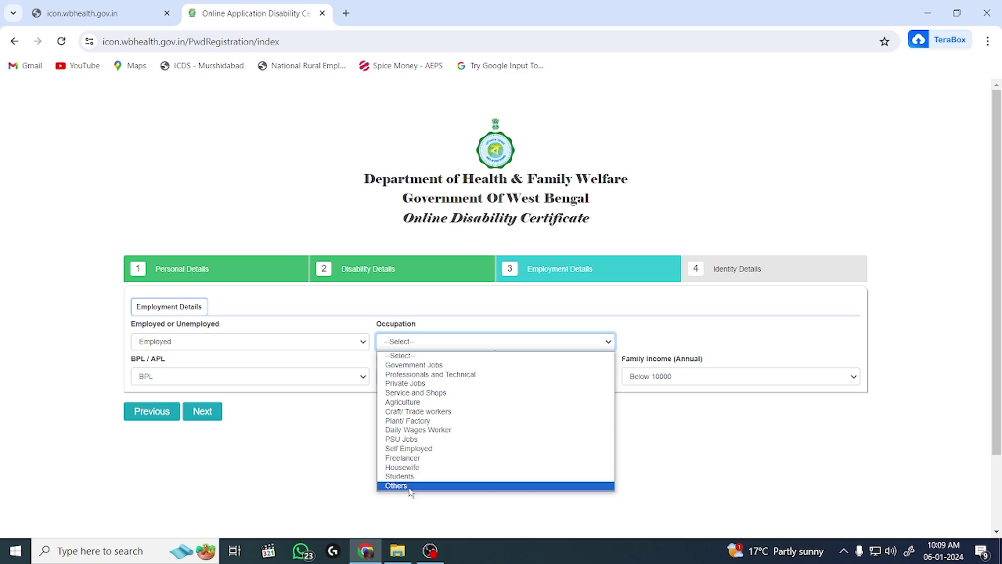
pyautogui.click(412, 450)
pyautogui.click(232, 342)
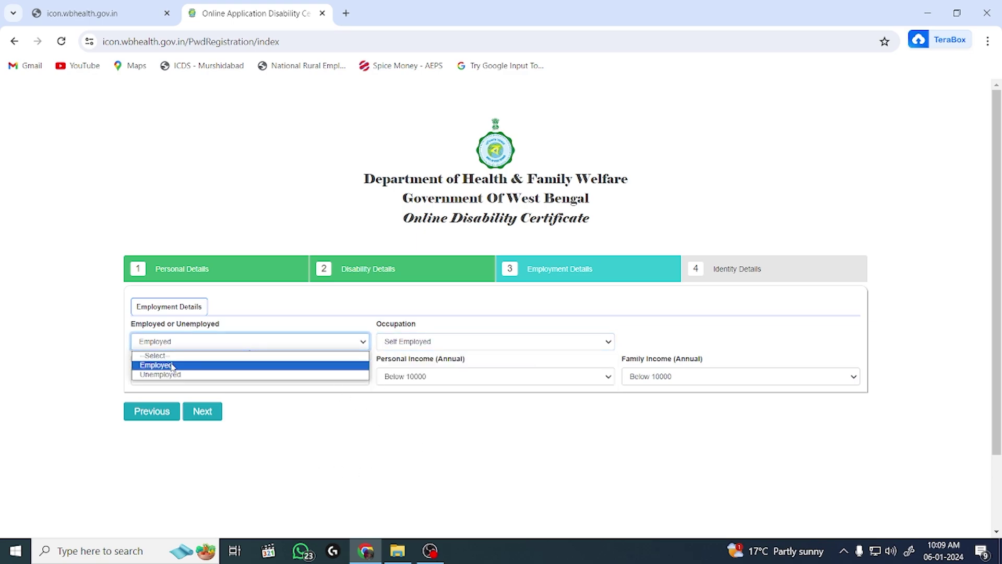
pyautogui.click(463, 341)
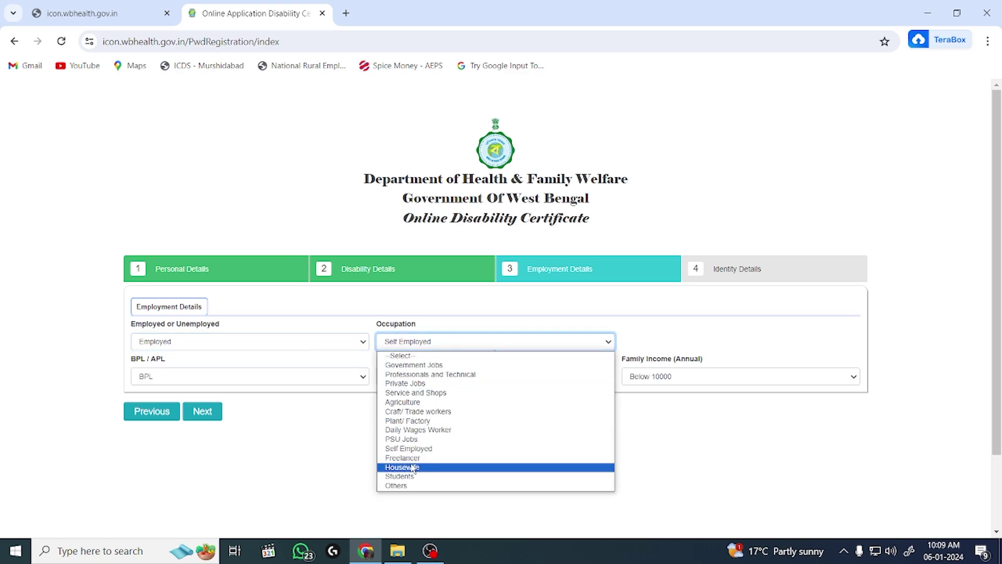
pyautogui.click(432, 343)
pyautogui.click(439, 346)
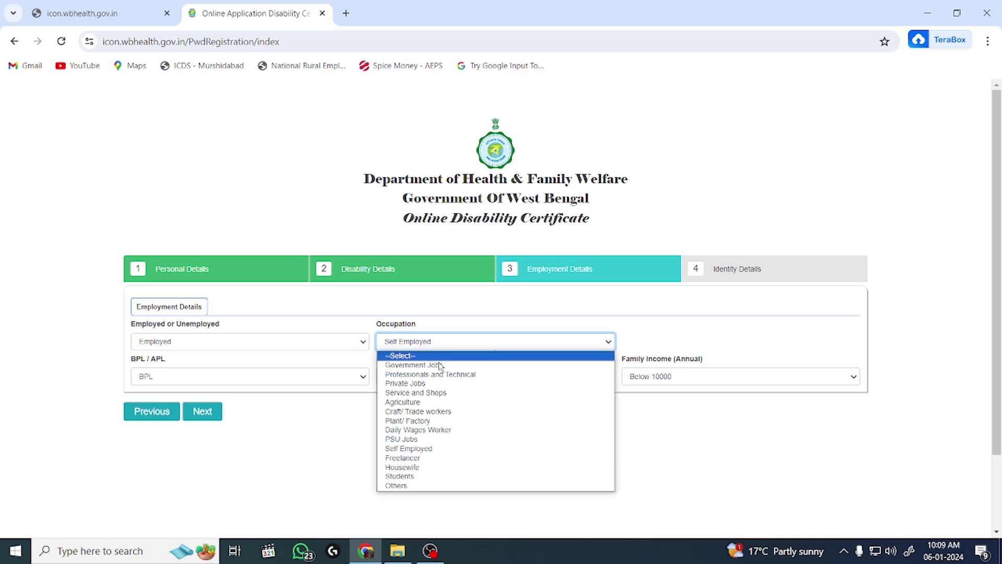
pyautogui.click(409, 476)
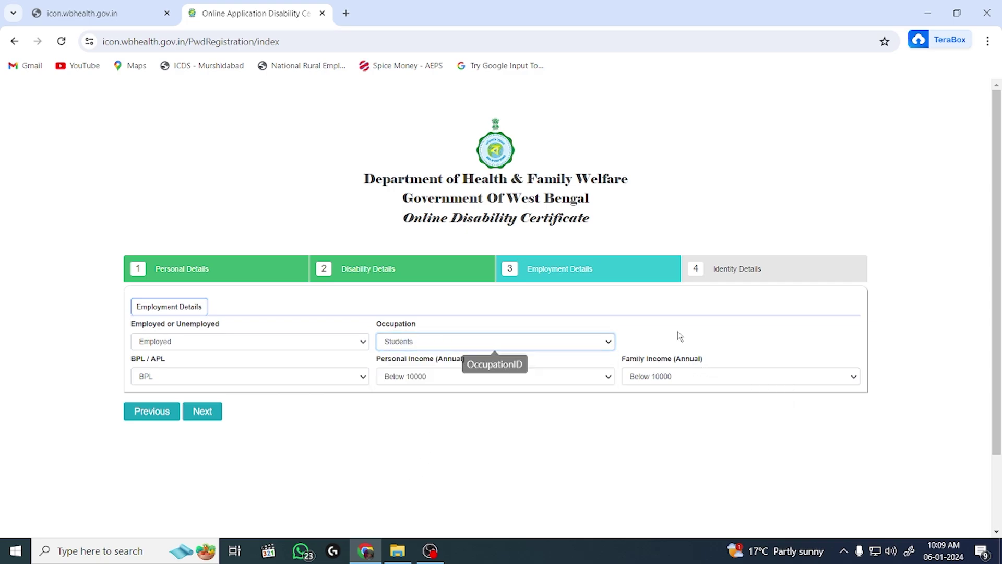
# Keep BPL category with personal and family income Below 10000, then proceed to Identity Details
pyautogui.click(183, 382)
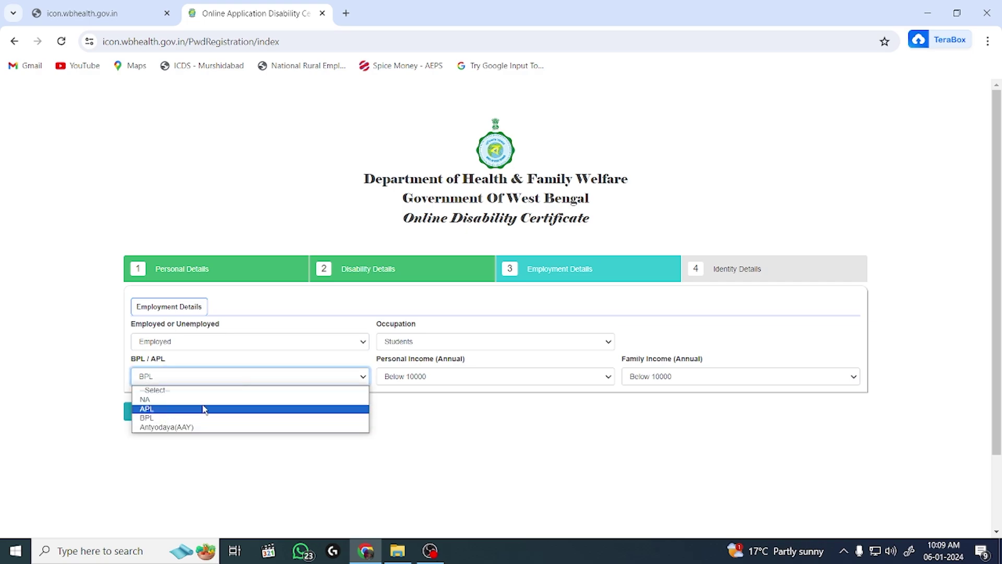
pyautogui.click(287, 373)
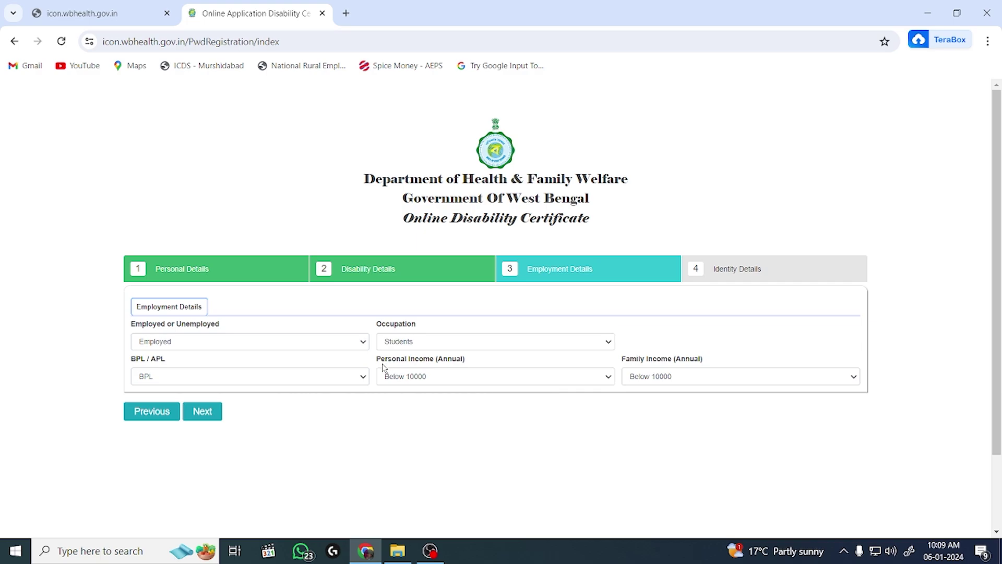
pyautogui.moveTo(380, 364); pyautogui.dragTo(465, 363)
pyautogui.click(457, 382)
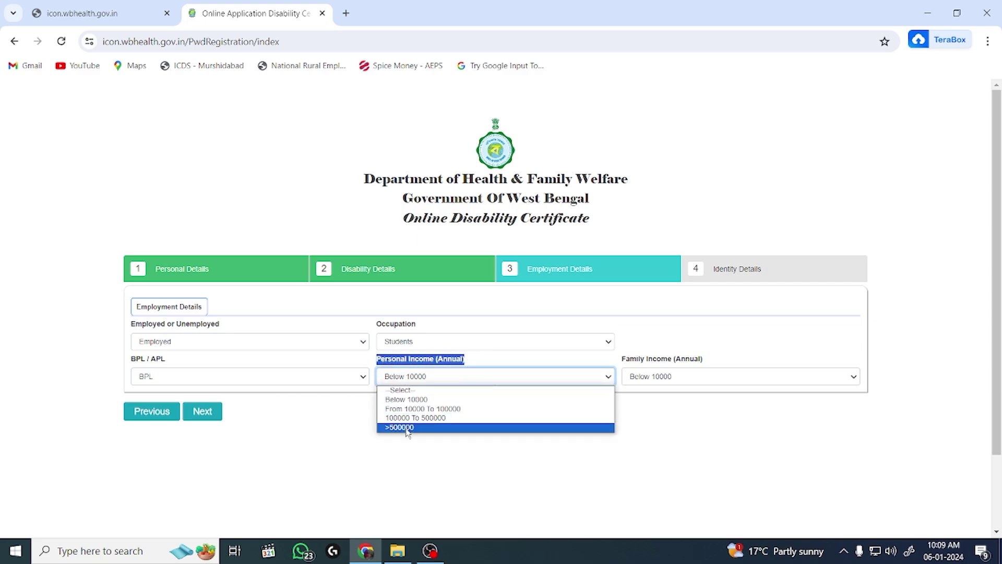
pyautogui.click(417, 399)
pyautogui.click(682, 377)
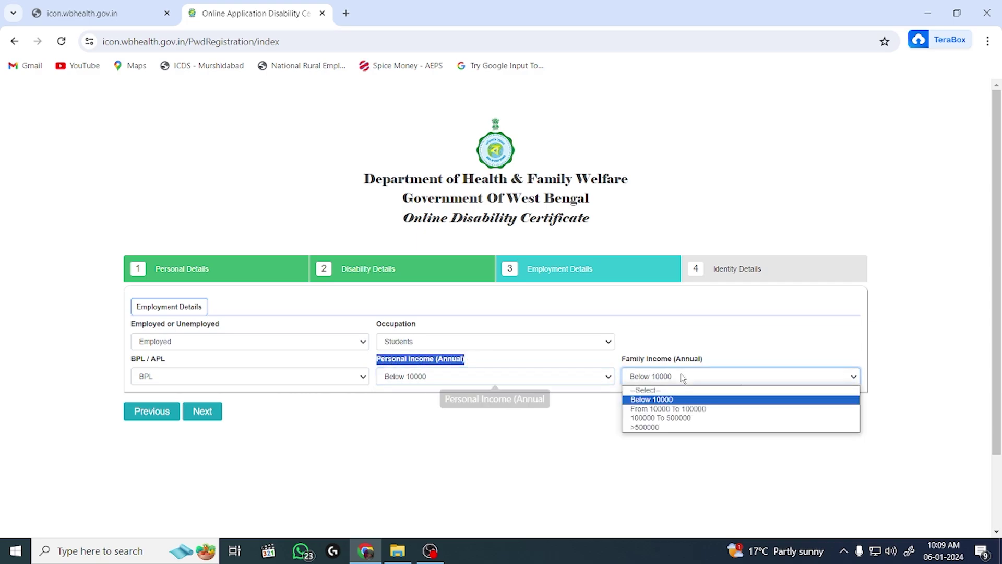
pyautogui.click(652, 399)
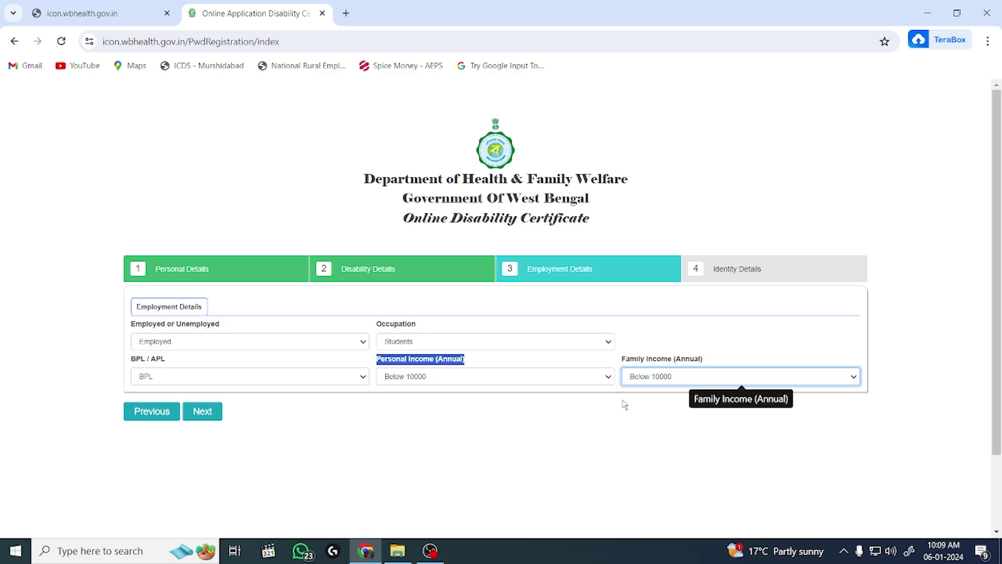
pyautogui.click(213, 412)
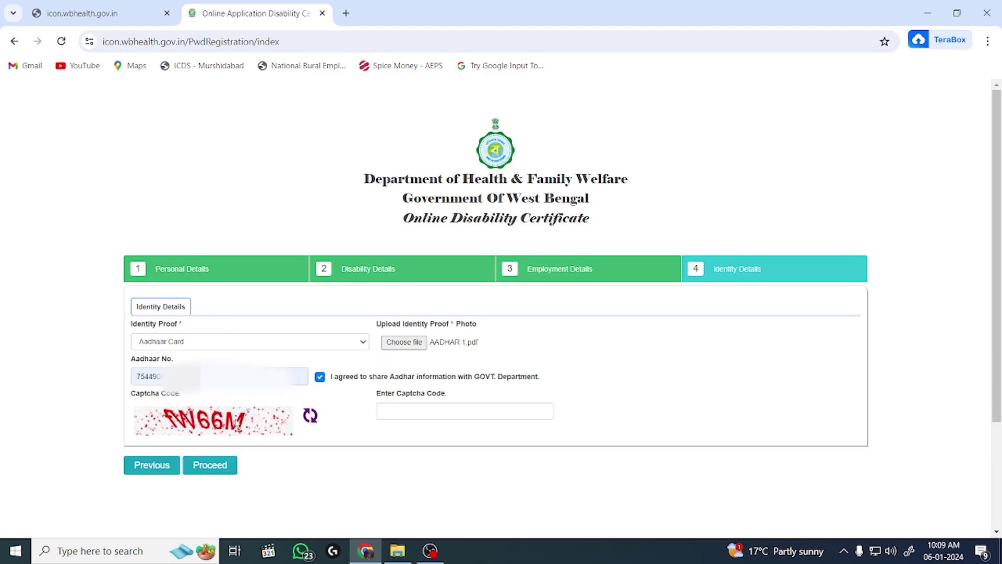
# Choose Aadhaar Card as identity proof and attach AADHAR 1.pdf
pyautogui.click(194, 342)
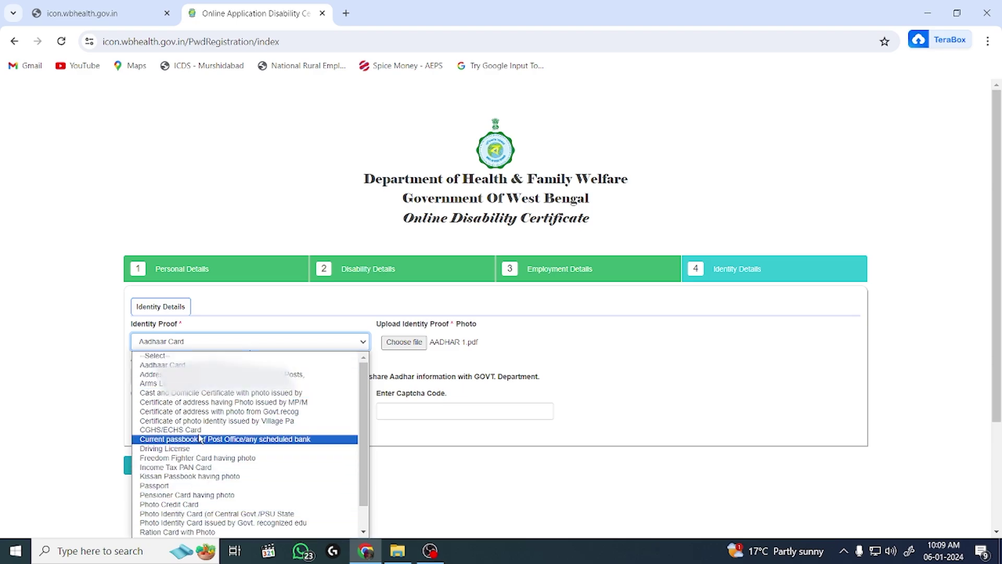
pyautogui.click(175, 365)
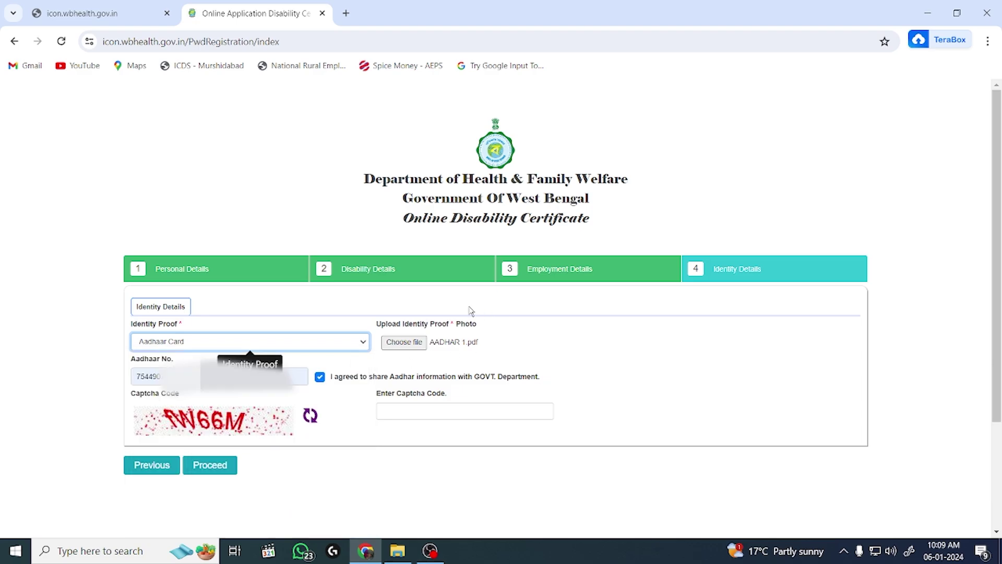
pyautogui.click(398, 343)
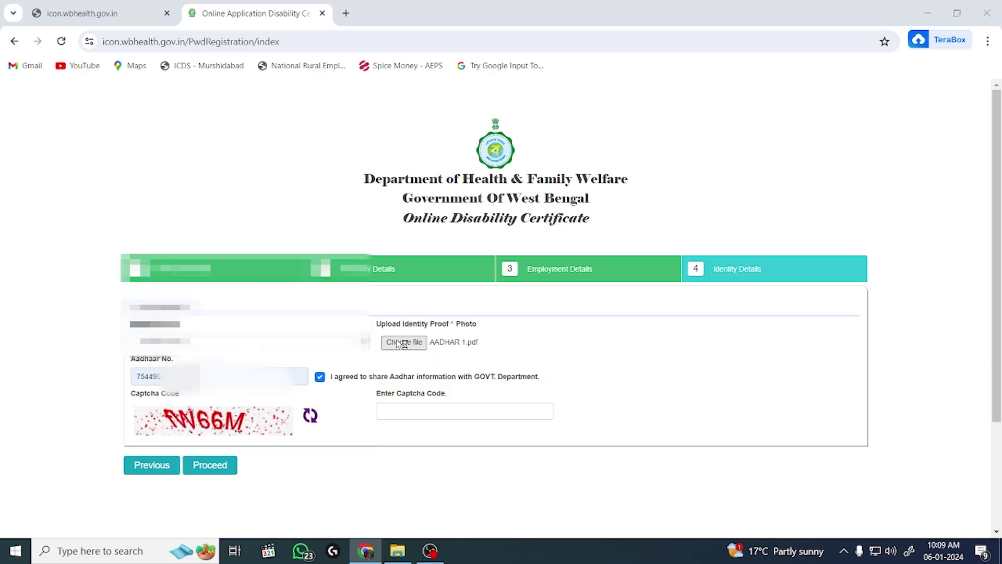
pyautogui.click(584, 462)
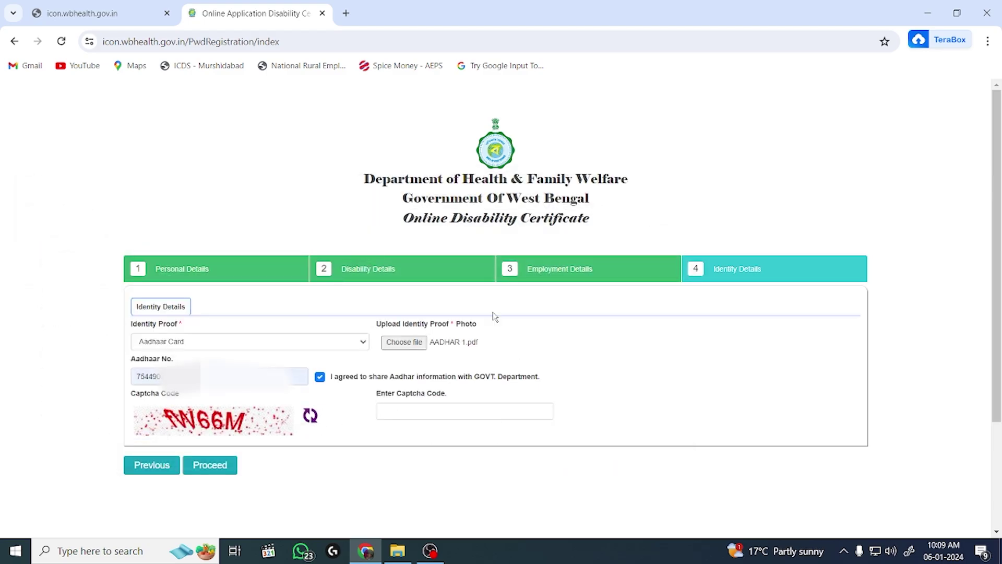
# Re-tick the consent to share Aadhaar information and begin entering the captcha code
pyautogui.doubleClick(135, 378)
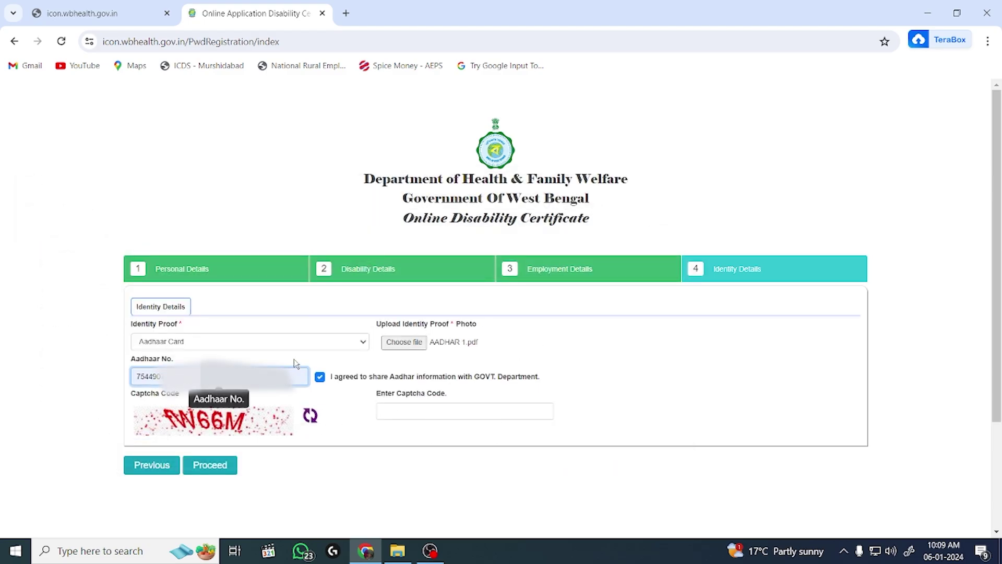
pyautogui.click(320, 381)
pyautogui.click(320, 379)
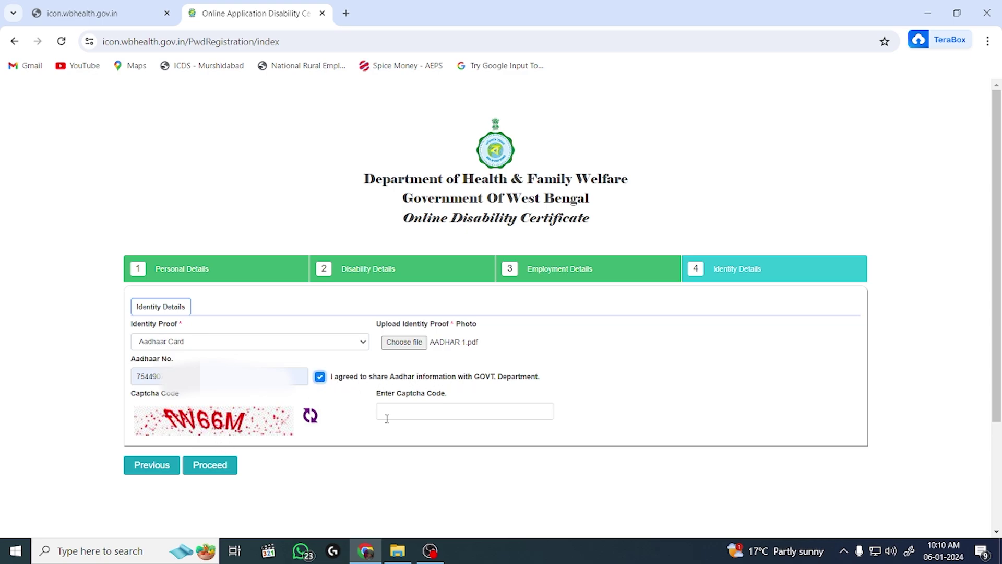
pyautogui.click(424, 407)
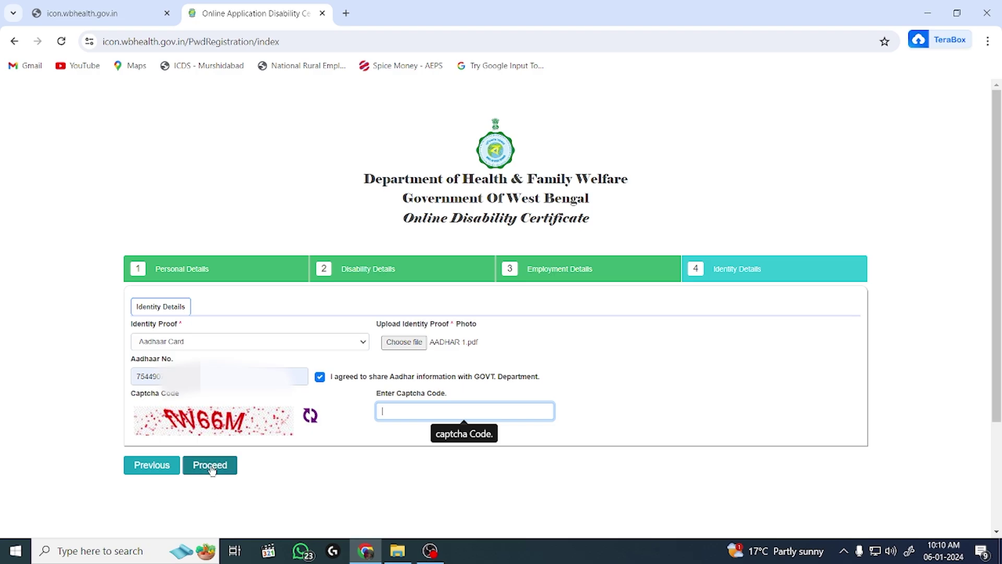
pyautogui.click(440, 554)
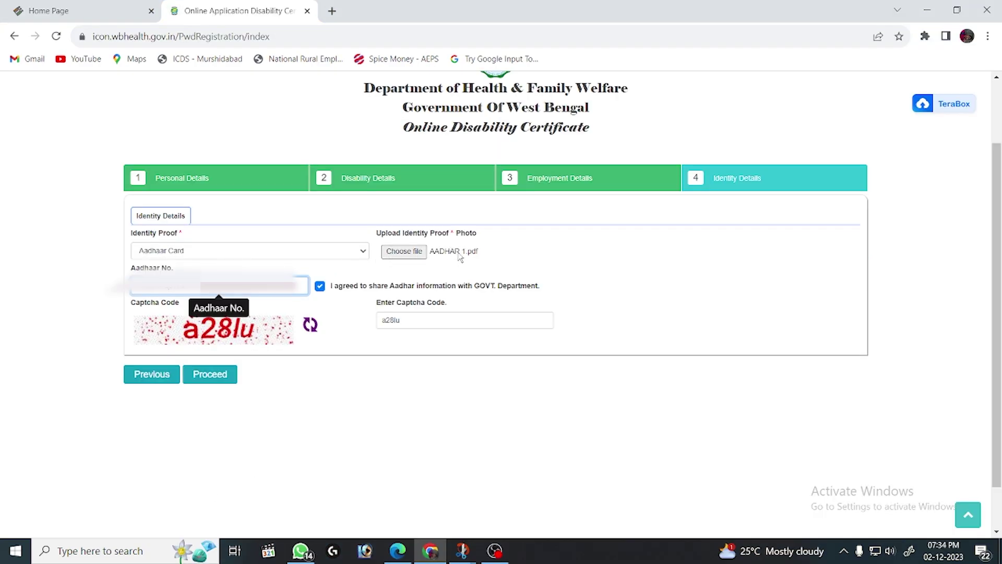
# Submit the application and snip the enrollment number confirmation message
pyautogui.click(208, 375)
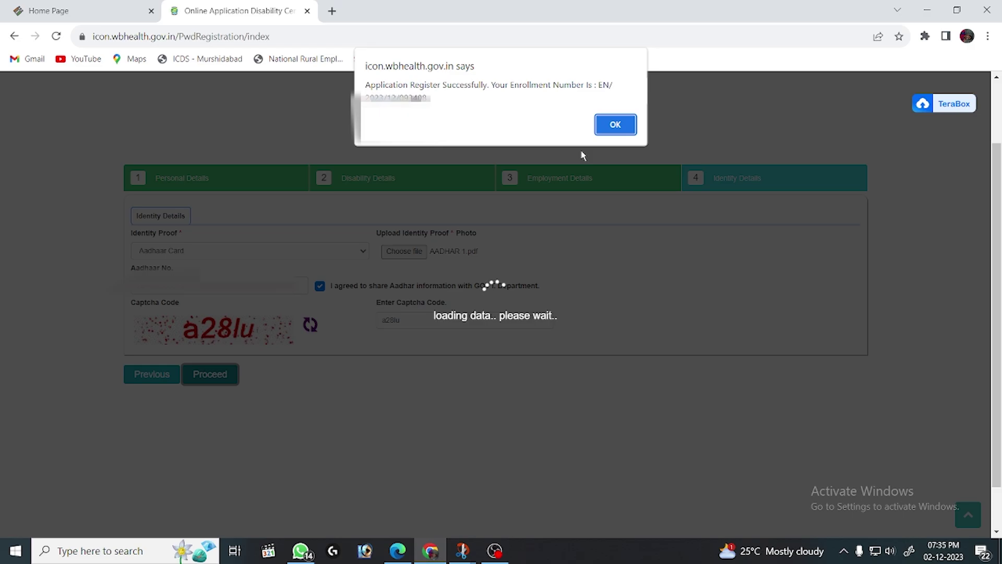
pyautogui.press('super+shift+s')
pyautogui.moveTo(333, 47); pyautogui.dragTo(681, 162)
# Save the snip to the Desktop as idd and move the snip window aside
pyautogui.click(863, 453)
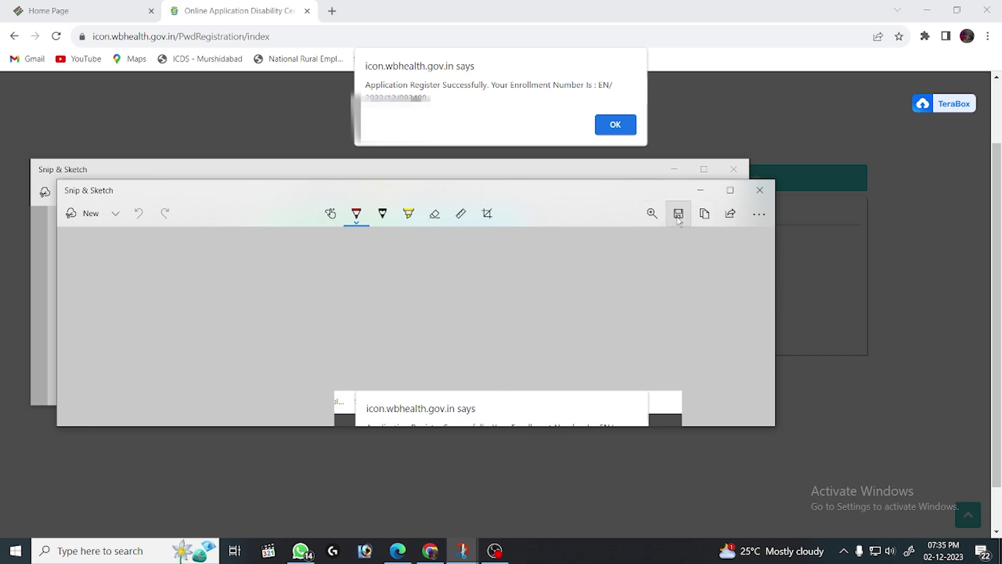
pyautogui.click(678, 214)
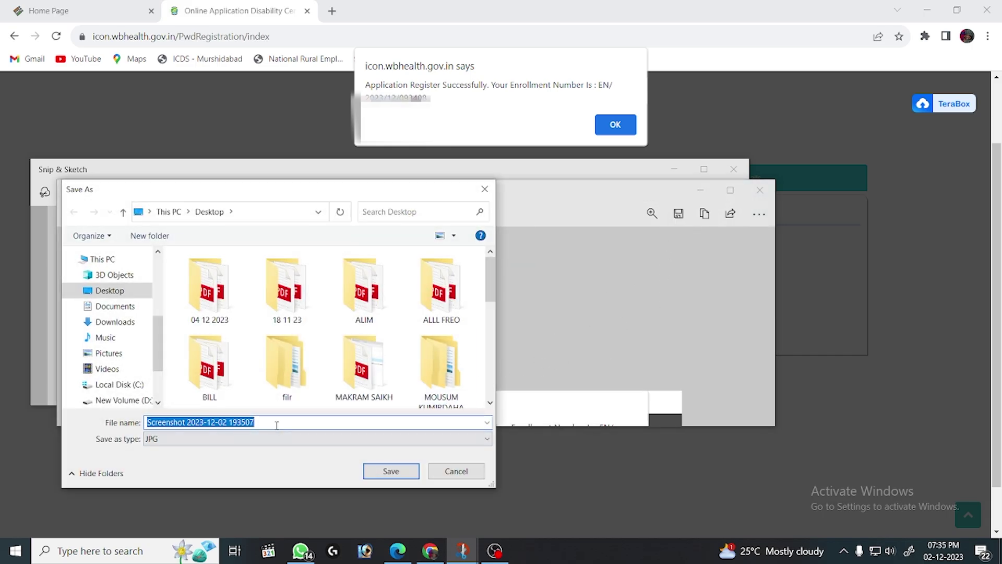
pyautogui.write('idd')
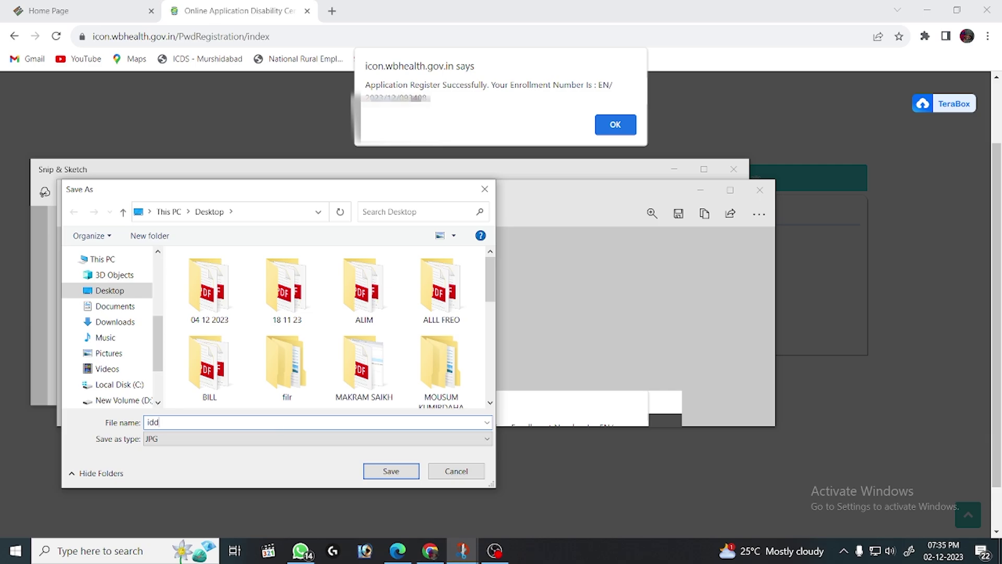
pyautogui.click(410, 470)
pyautogui.click(759, 190)
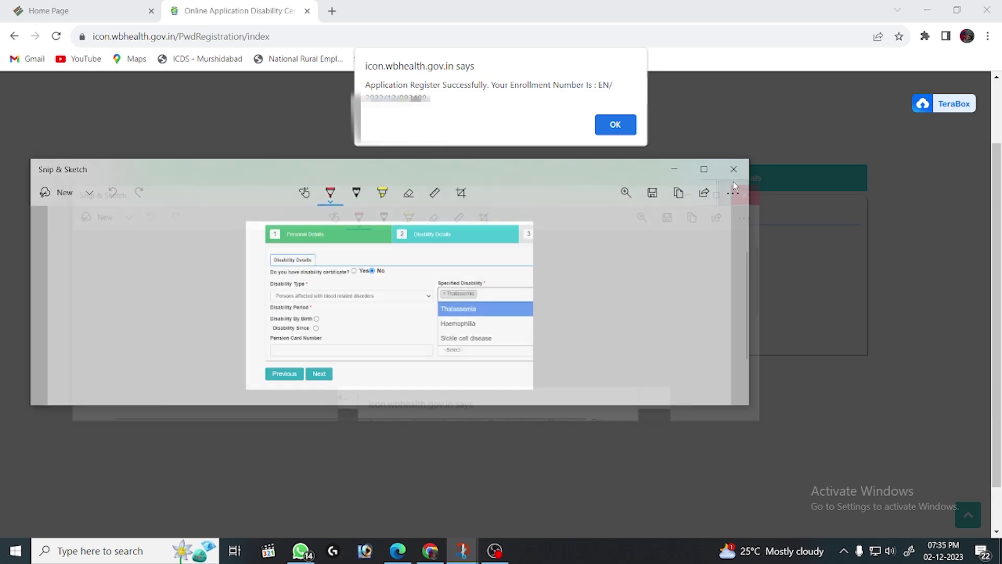
pyautogui.click(676, 173)
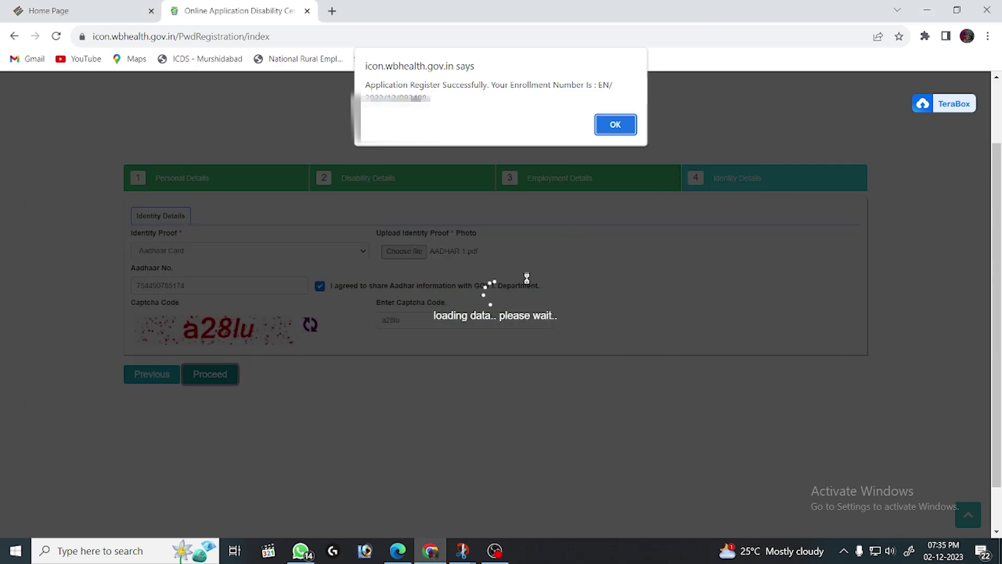
# Dismiss the registration success alert and reload the Voters' Services Portal tab
pyautogui.click(615, 125)
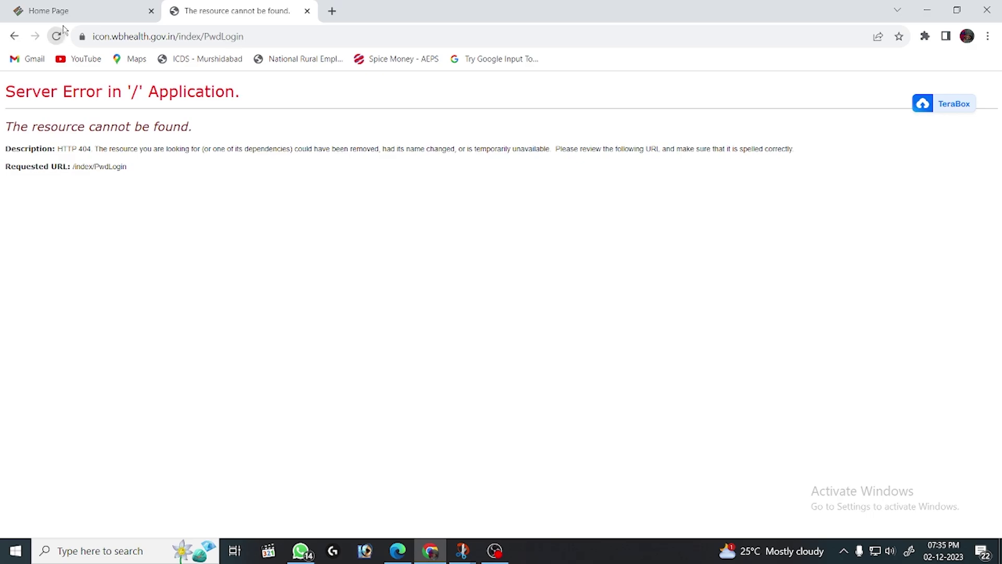
pyautogui.click(73, 12)
pyautogui.click(57, 36)
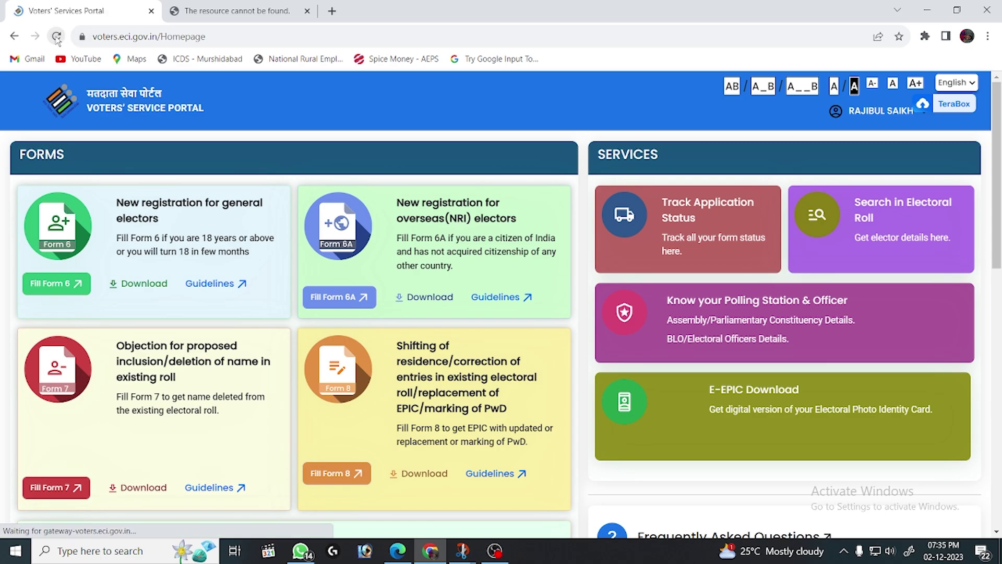
pyautogui.click(215, 6)
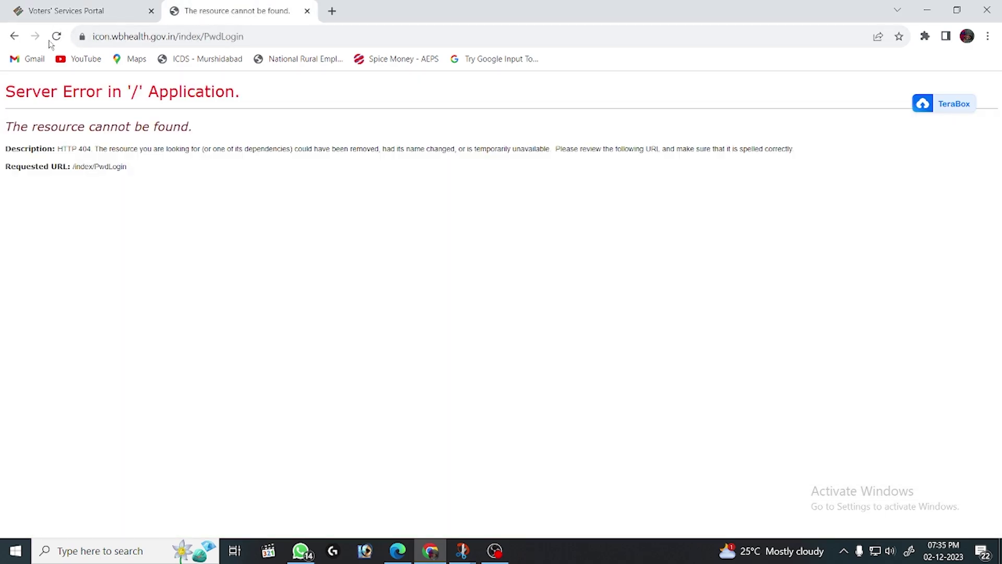
# In a new tab, search Google for icon.wbhealth.gov.in
pyautogui.click(333, 11)
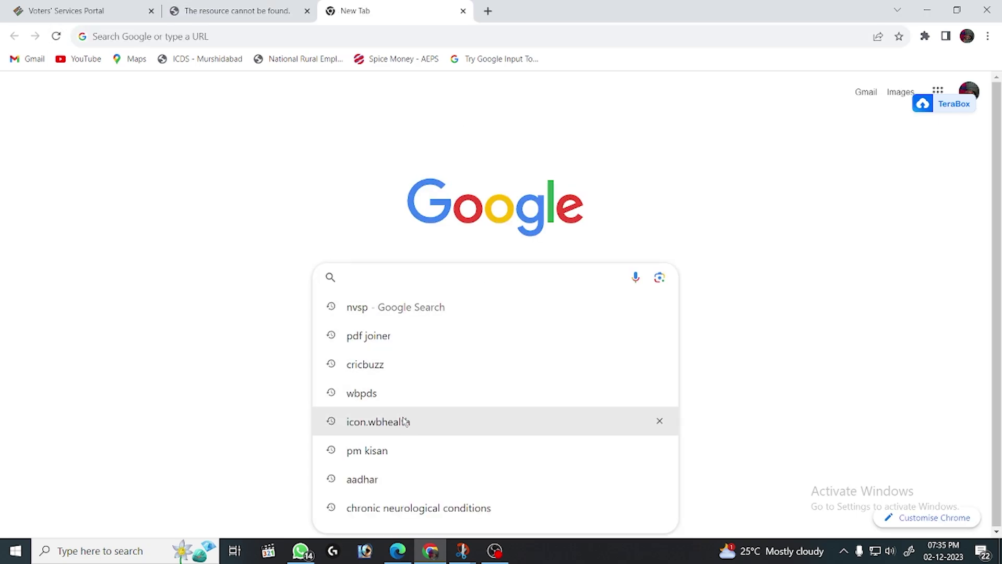
pyautogui.click(378, 422)
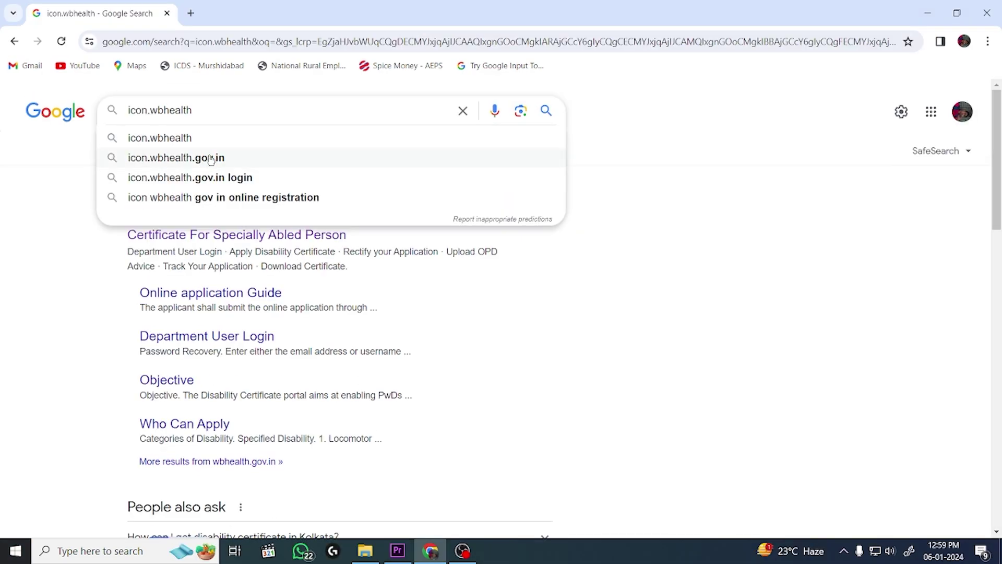
pyautogui.click(211, 159)
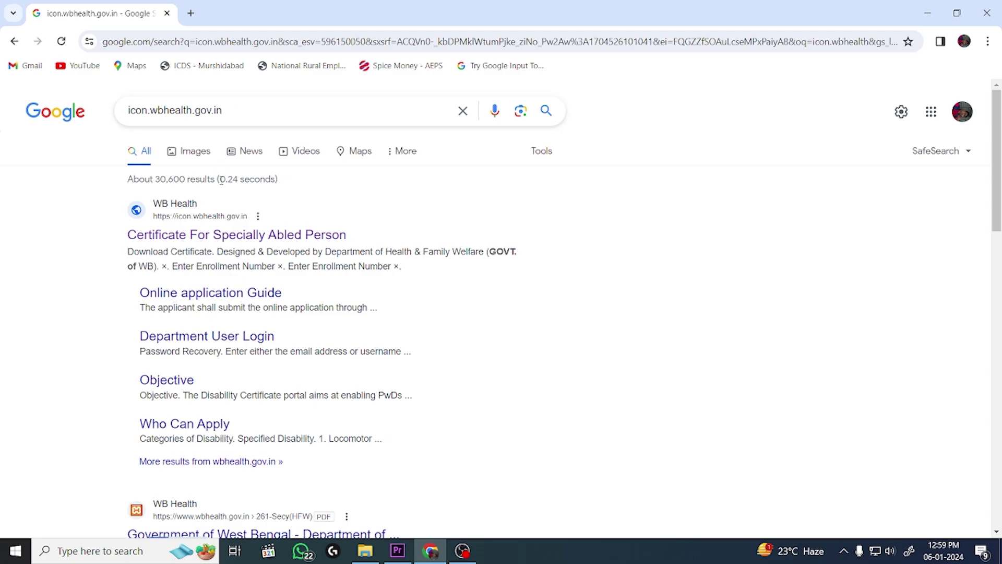
# Open the Certificate For Specially Abled Person site and its application tracking form
pyautogui.click(192, 236)
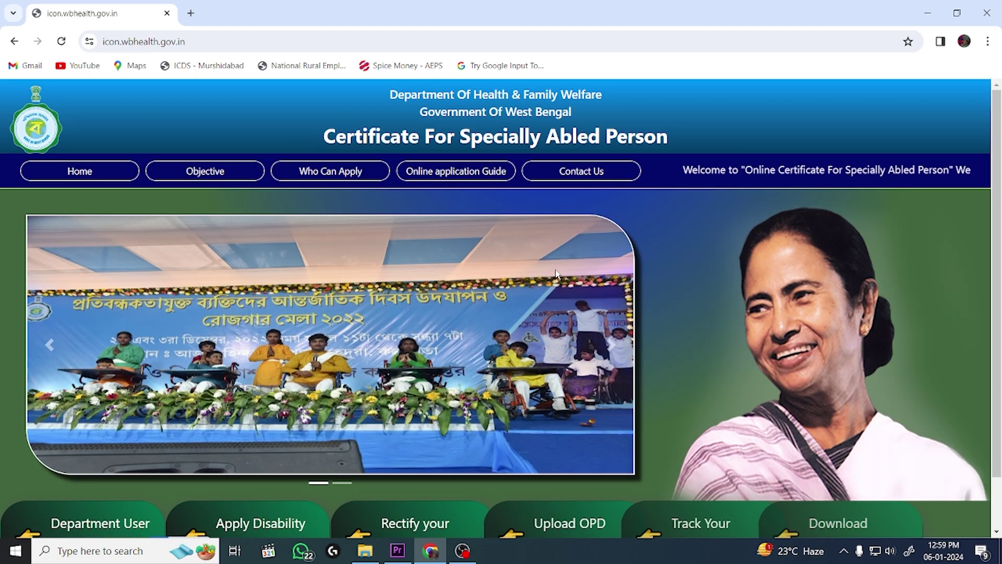
pyautogui.scroll(-1, 642, 302)
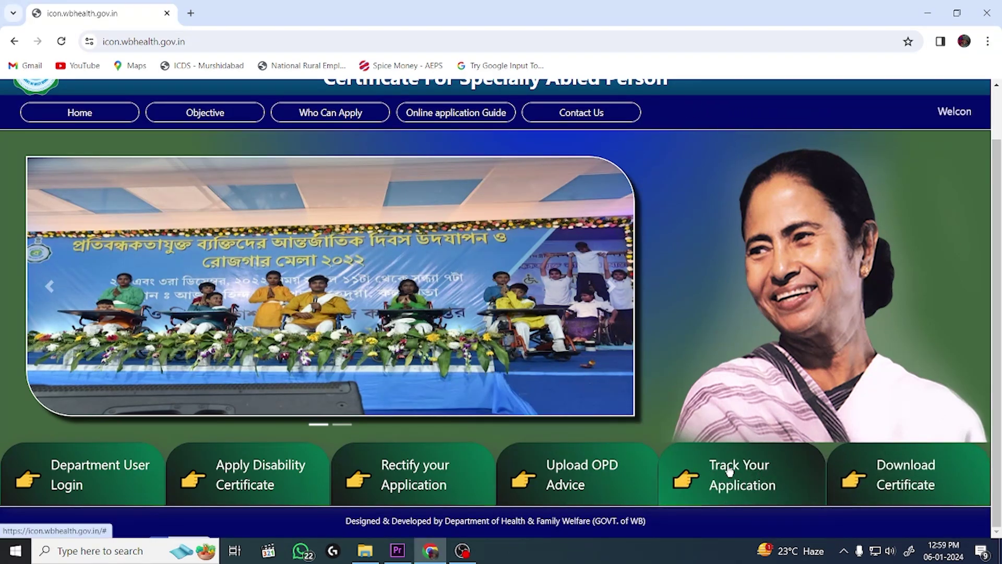
pyautogui.click(752, 485)
pyautogui.click(190, 172)
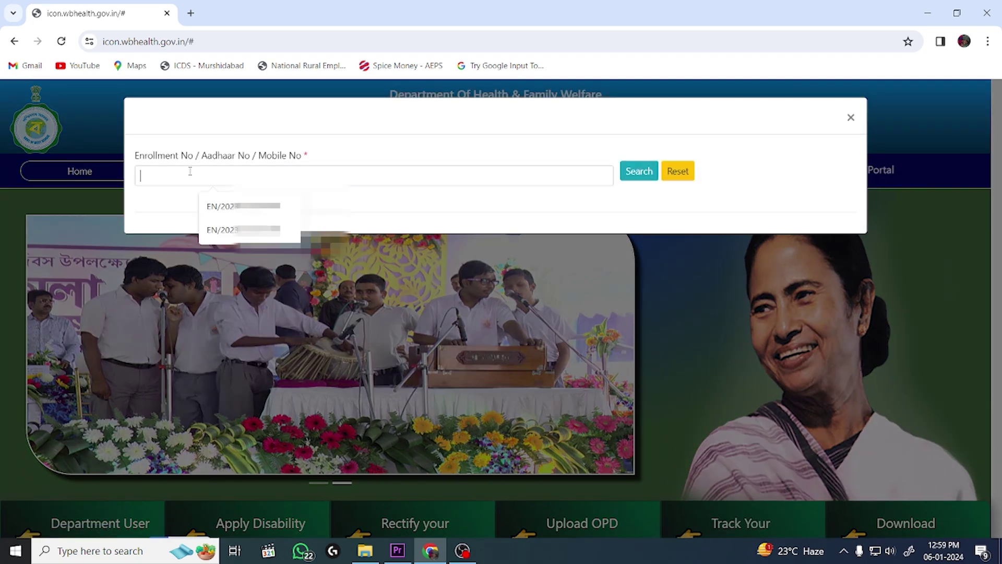
pyautogui.click(899, 150)
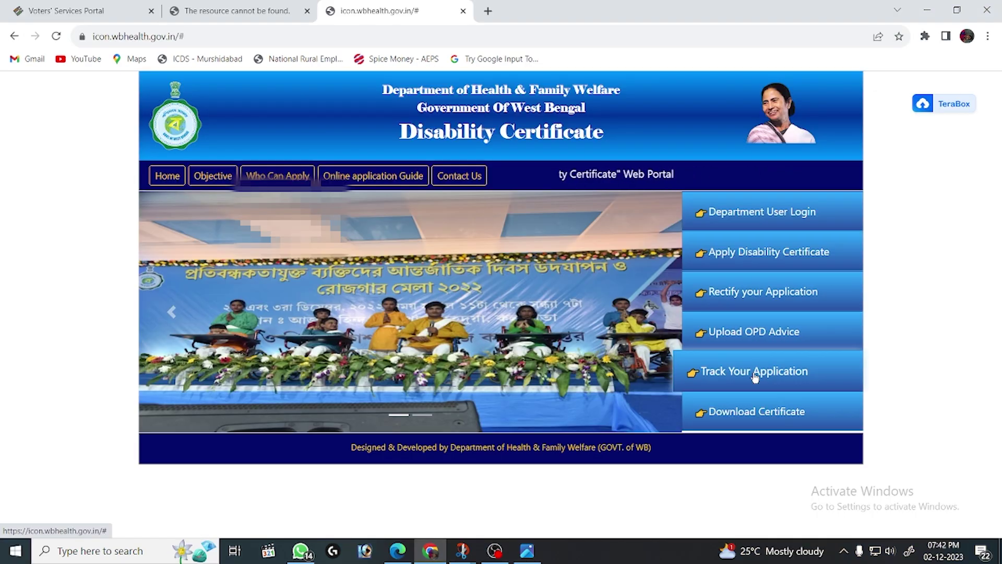
# Paste the enrollment number, look up the application status, and bring up print preview
pyautogui.click(755, 372)
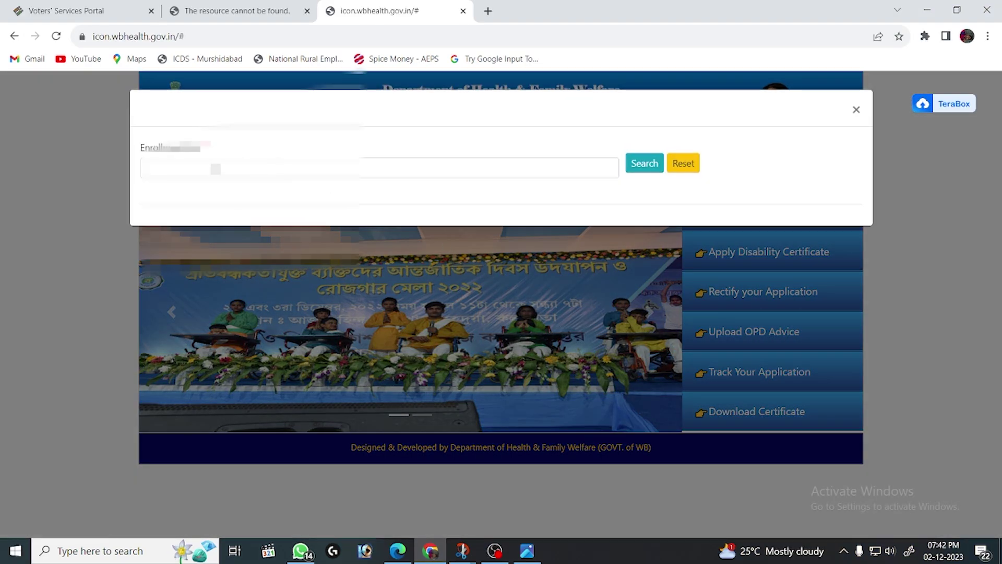
pyautogui.rightClick(212, 170)
pyautogui.click(248, 259)
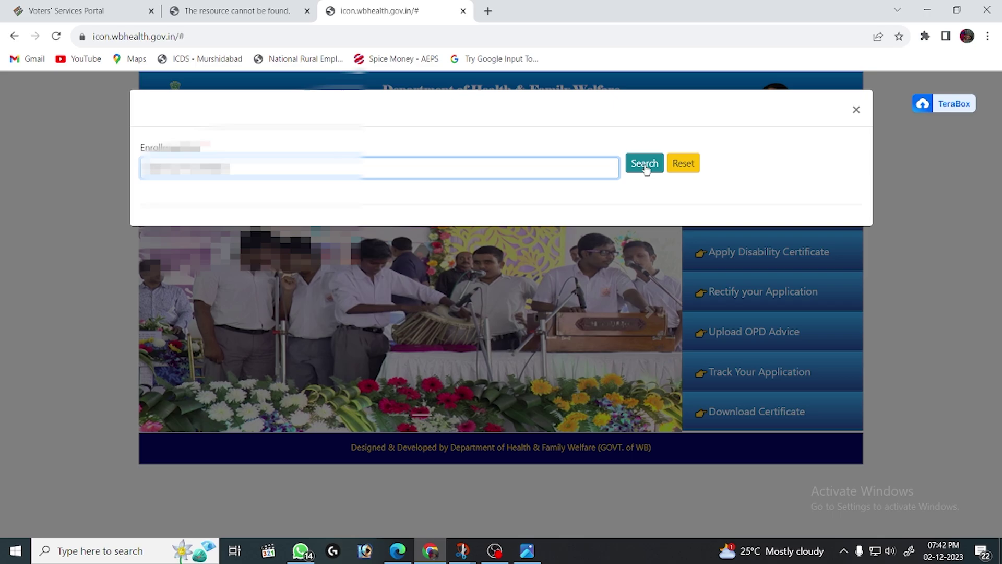
pyautogui.click(645, 165)
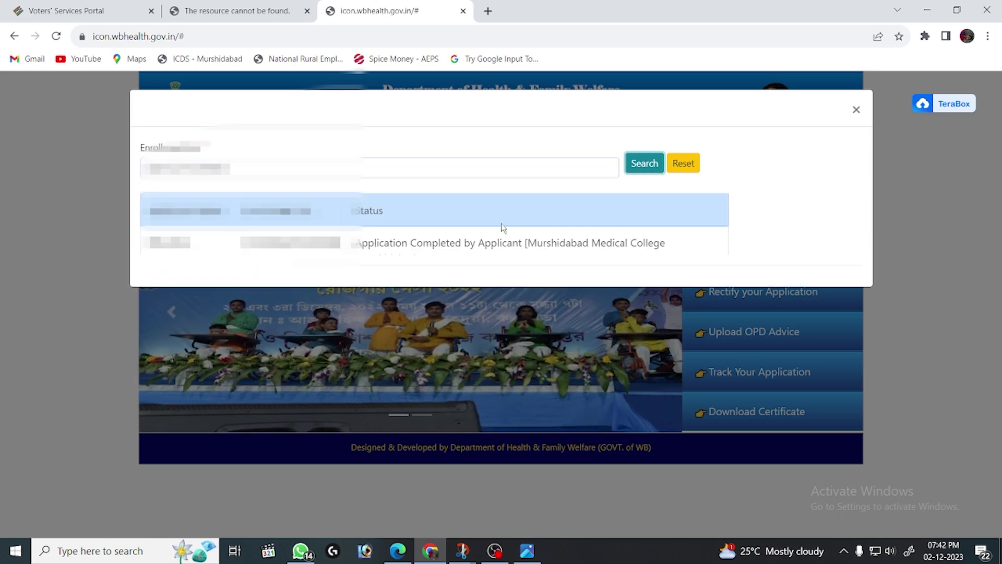
pyautogui.hotkey('ctrl', 'p')
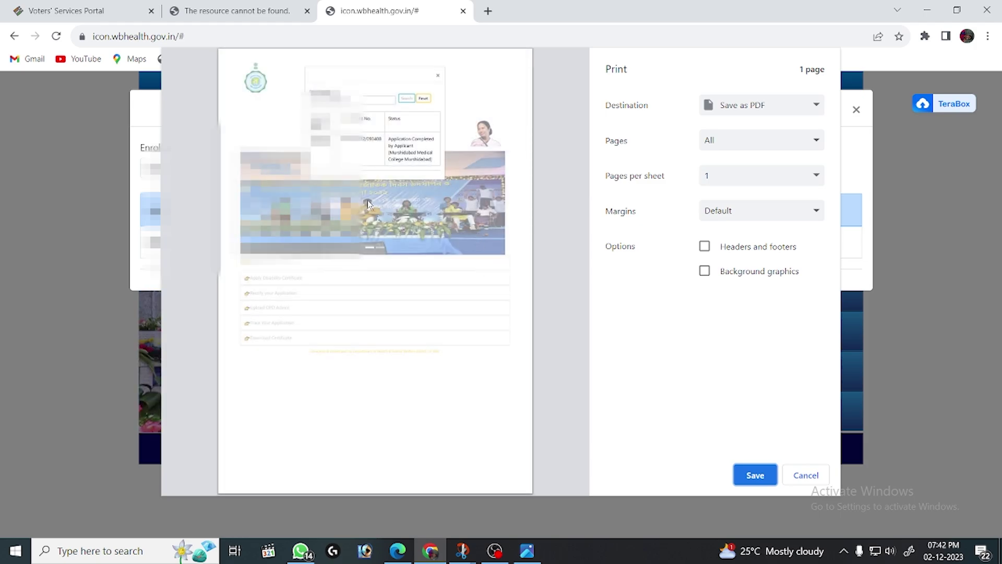
# Save the status page as a PDF on the Desktop, appending DFSD to a reused file name
pyautogui.click(754, 475)
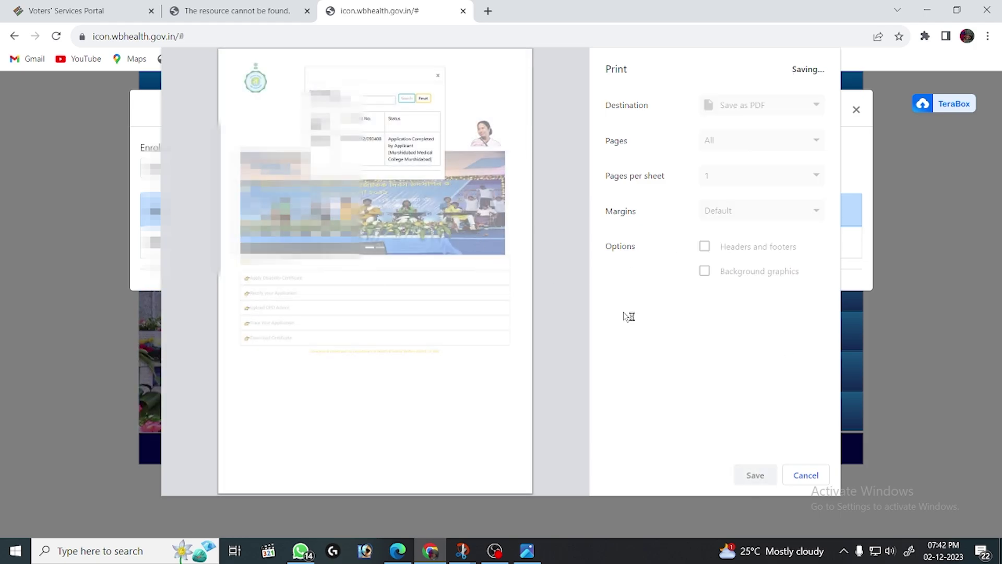
pyautogui.click(195, 58)
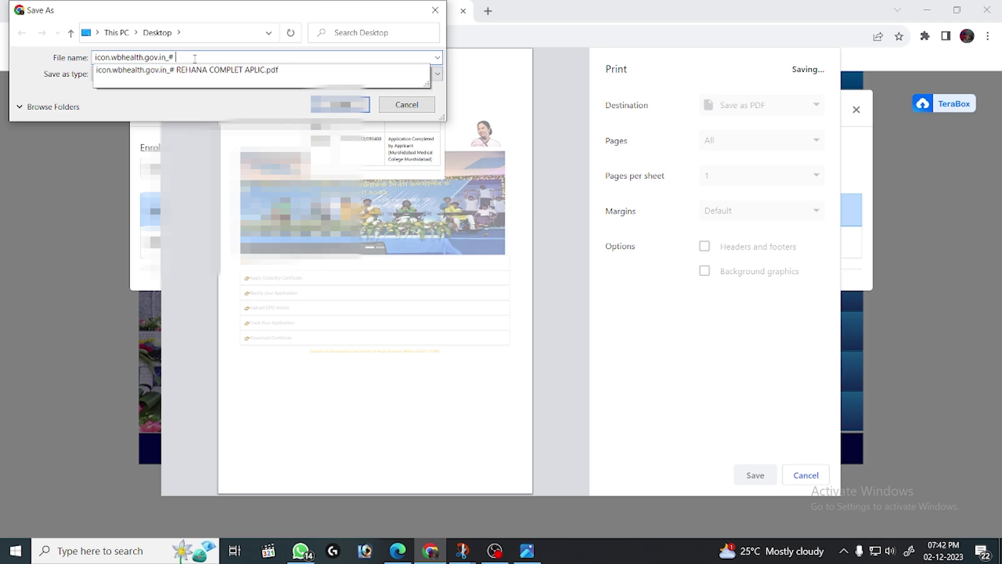
pyautogui.click(209, 69)
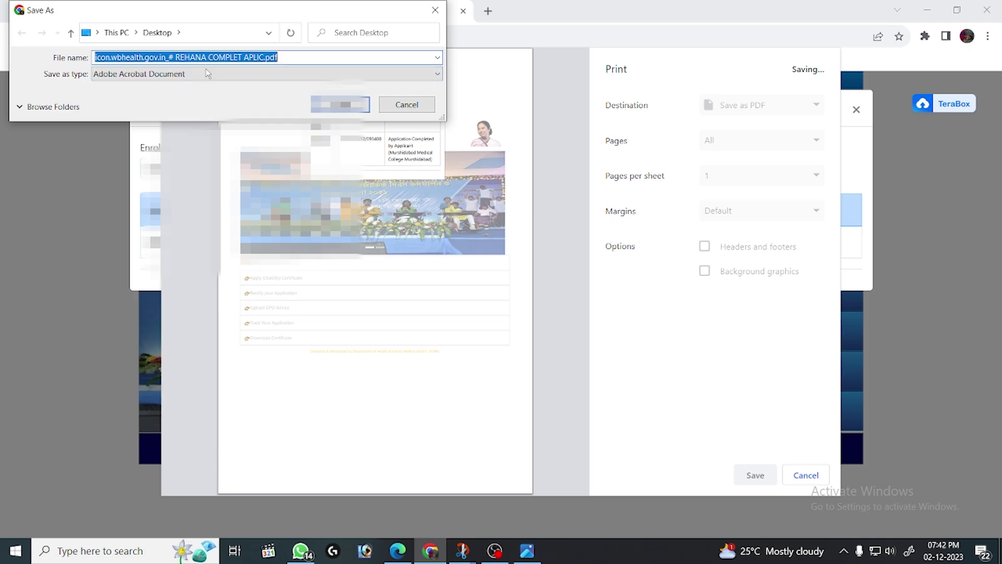
pyautogui.press('End')
pyautogui.write('DFSD')
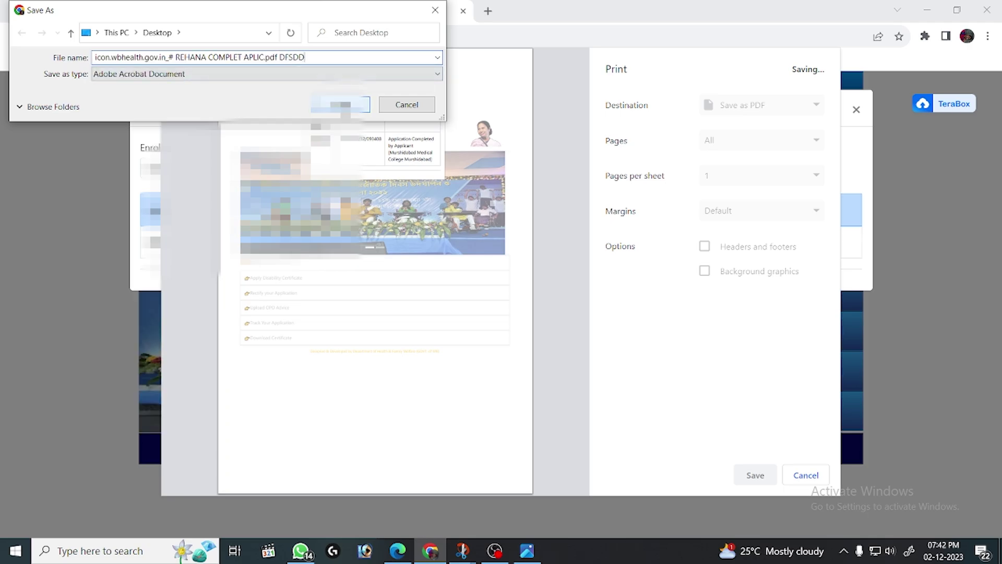
pyautogui.click(340, 105)
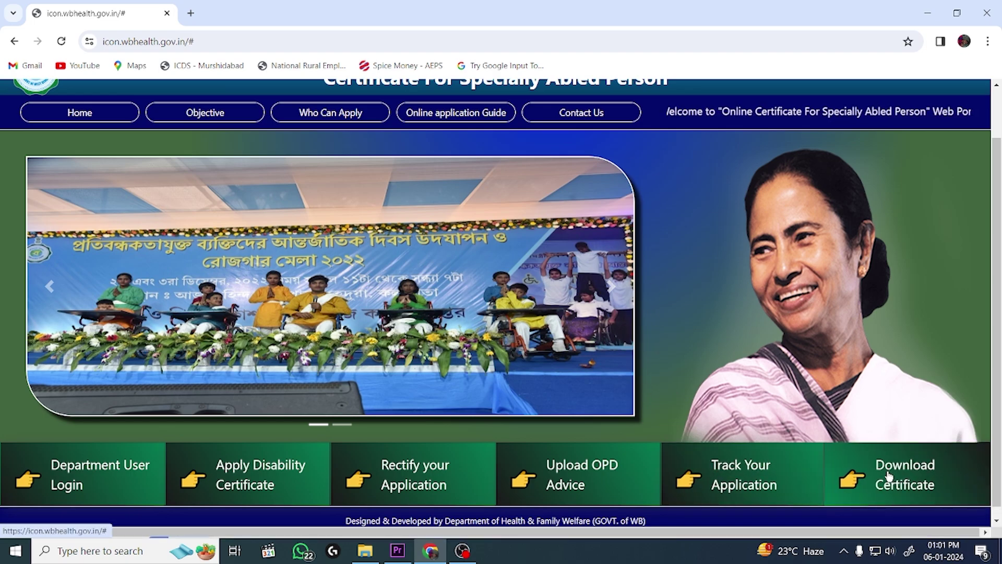
pyautogui.click(925, 483)
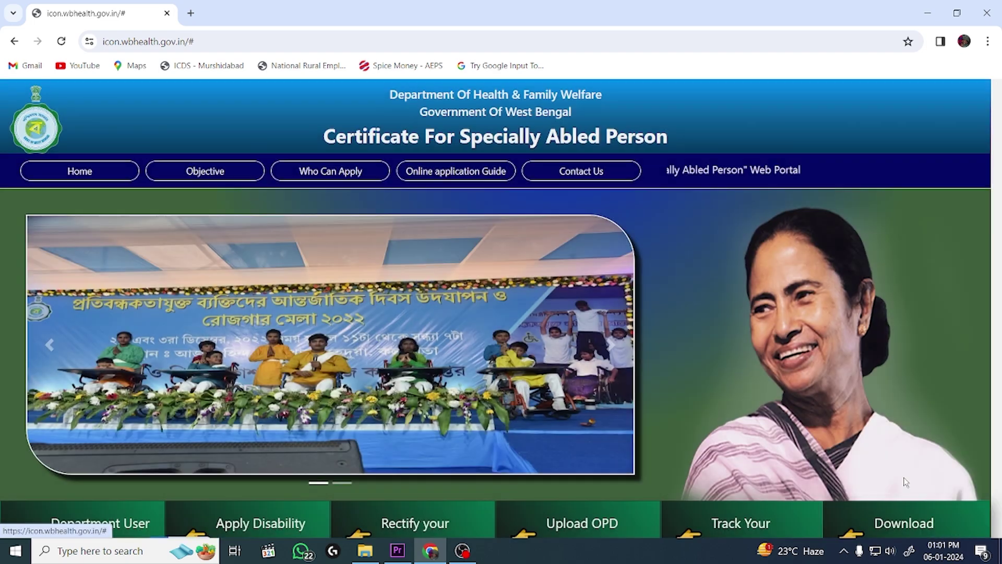
pyautogui.click(400, 181)
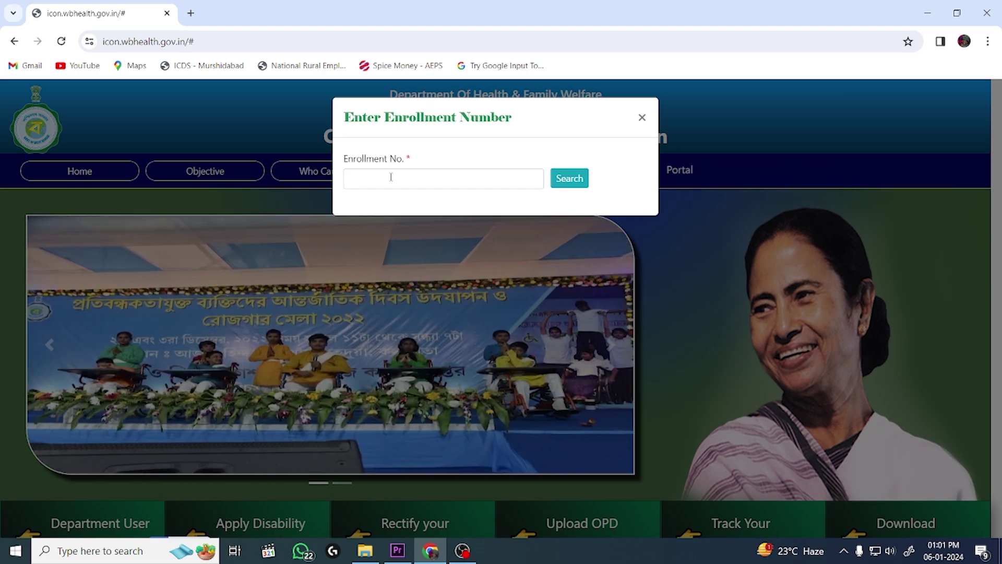
pyautogui.click(643, 117)
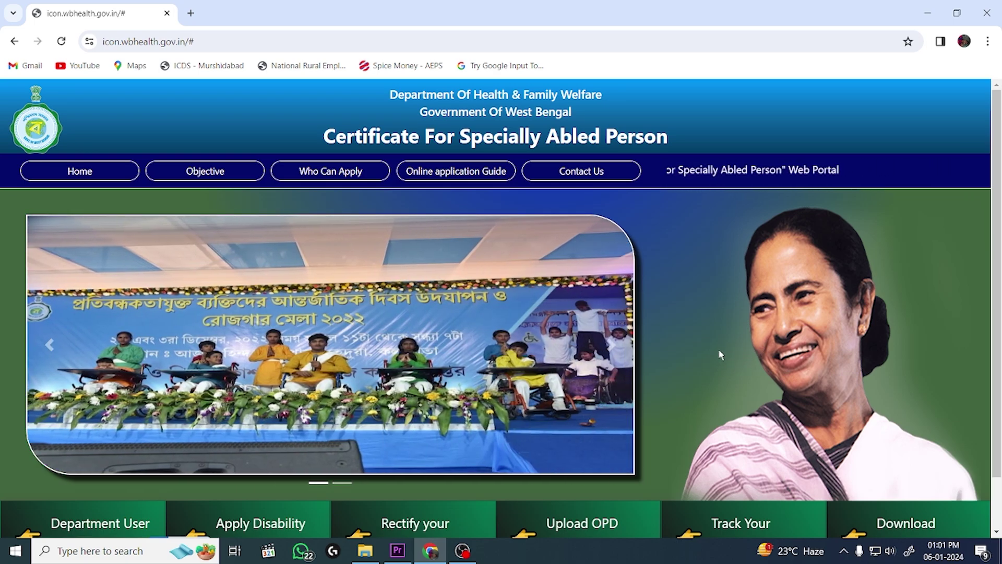
pyautogui.scroll(-1, 752, 305)
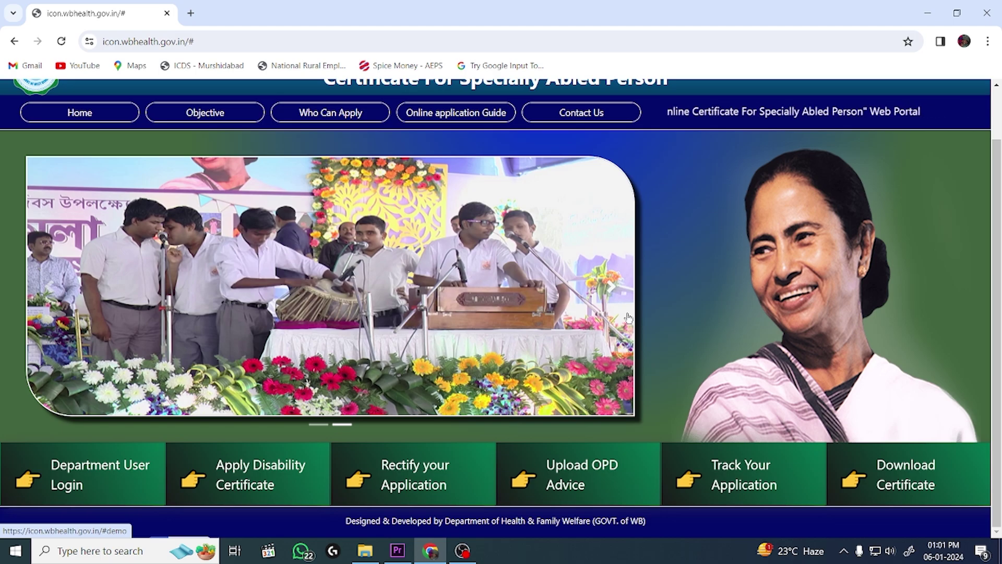
pyautogui.scroll(1, 626, 318)
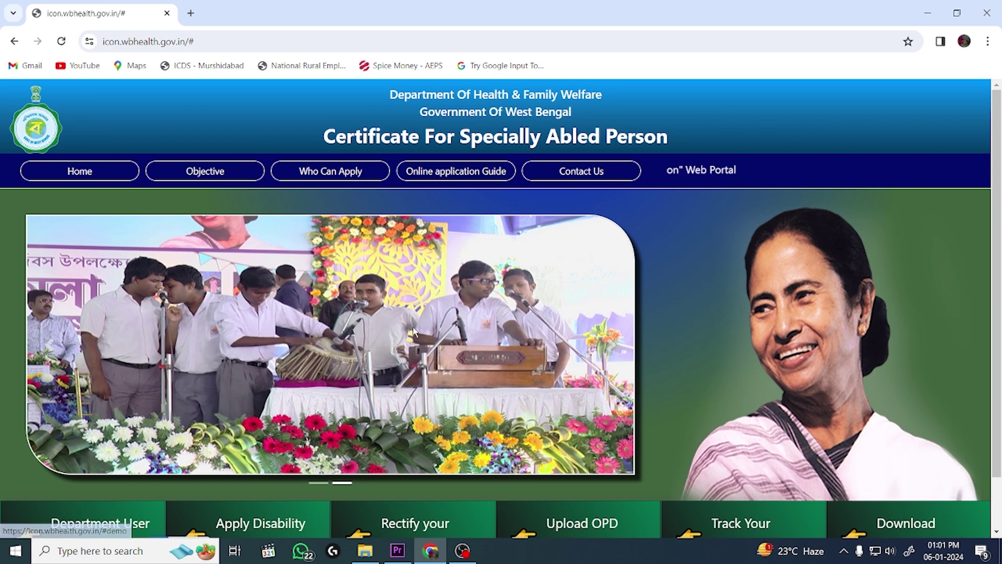